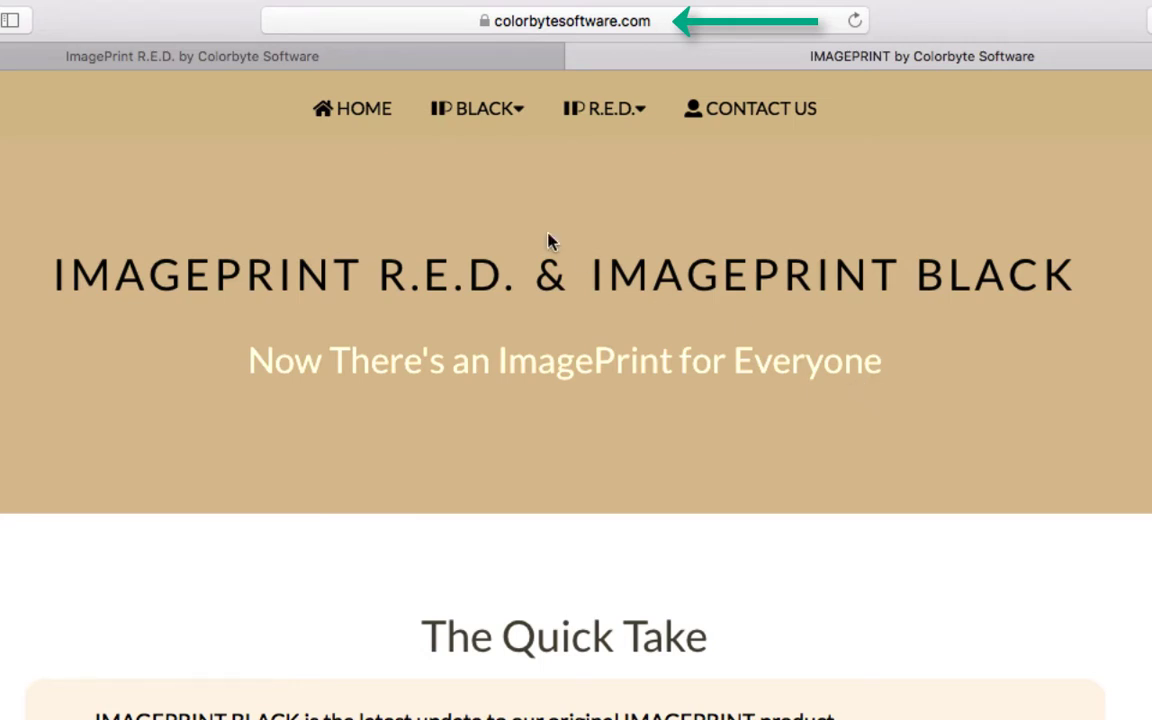
- Show the IP BLACK and IP R.E.D. product menus in the site navigation
left_click(476, 112)
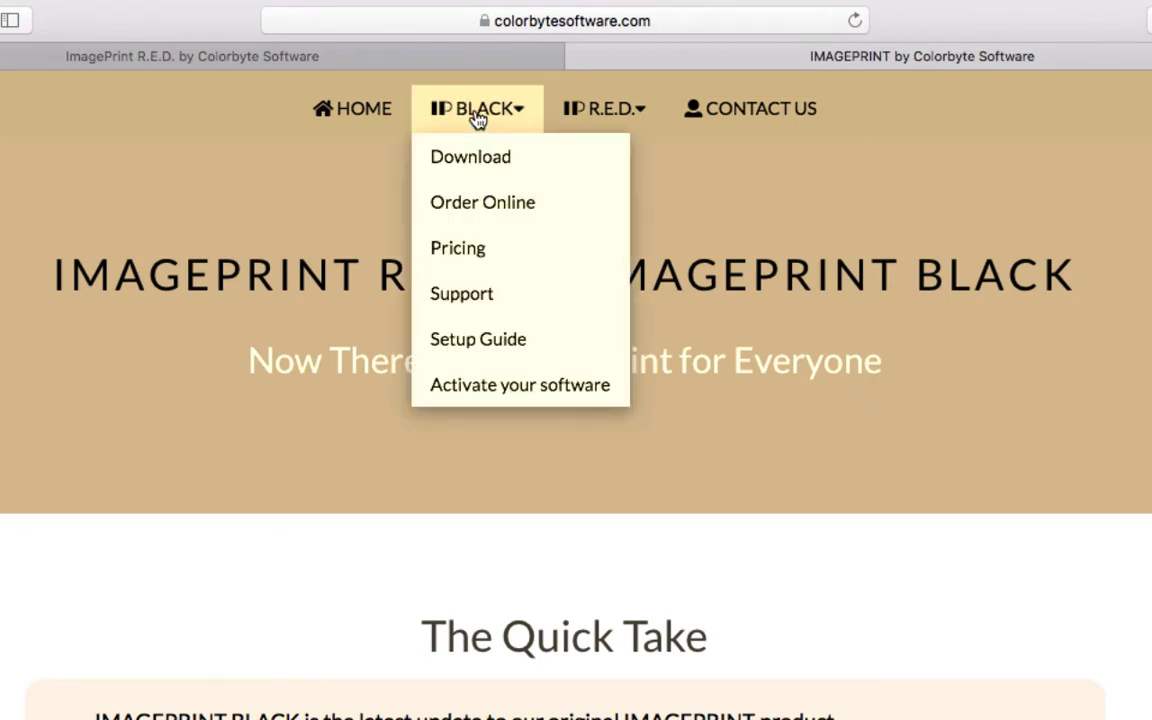
left_click(612, 116)
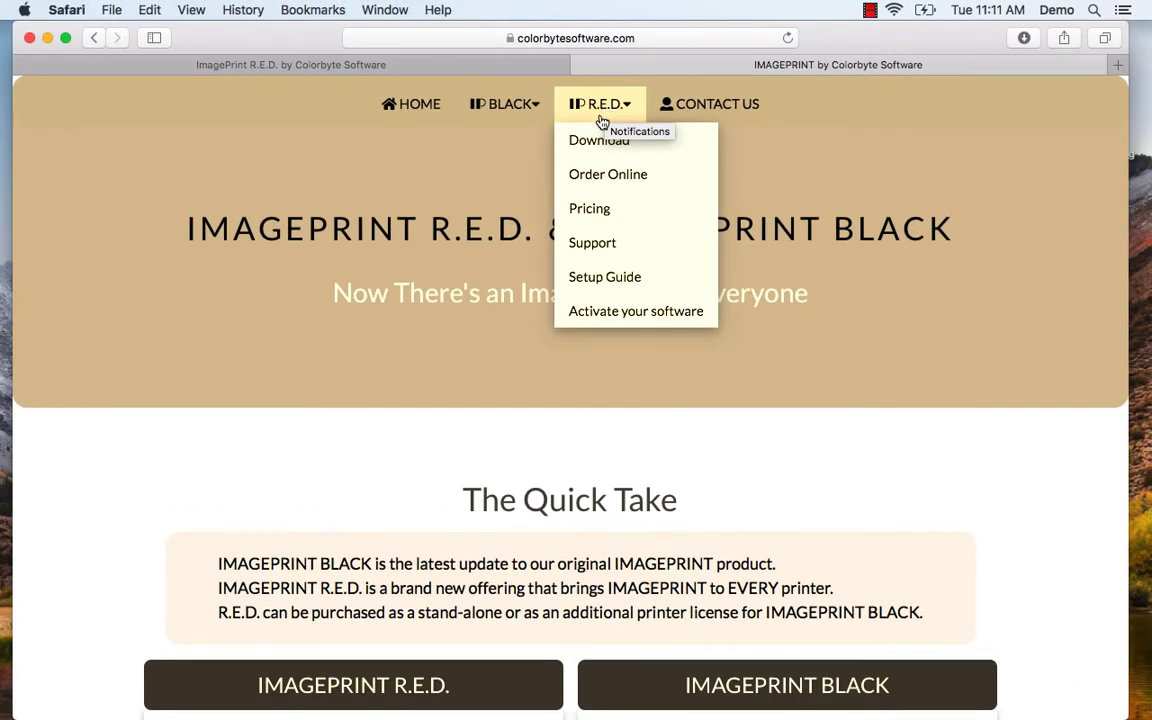
- Go to the R.E.D. setup guide page and download the Mac version of the installer
left_click(592, 142)
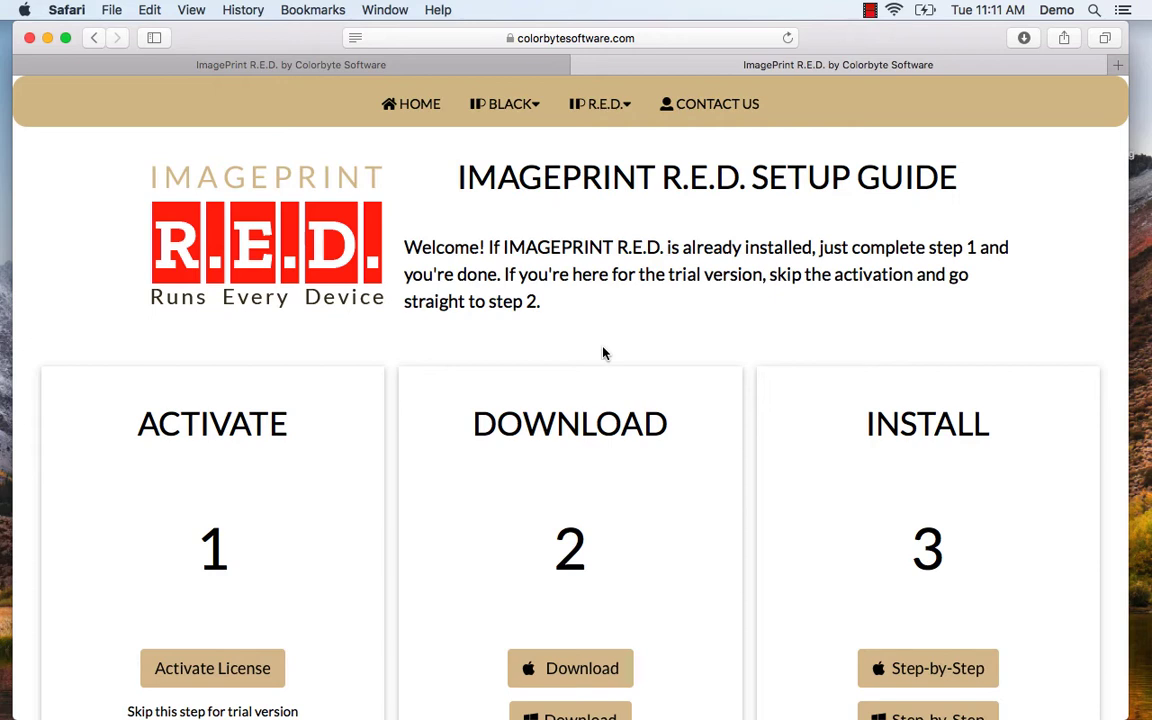
scroll(603, 353, "down", 5)
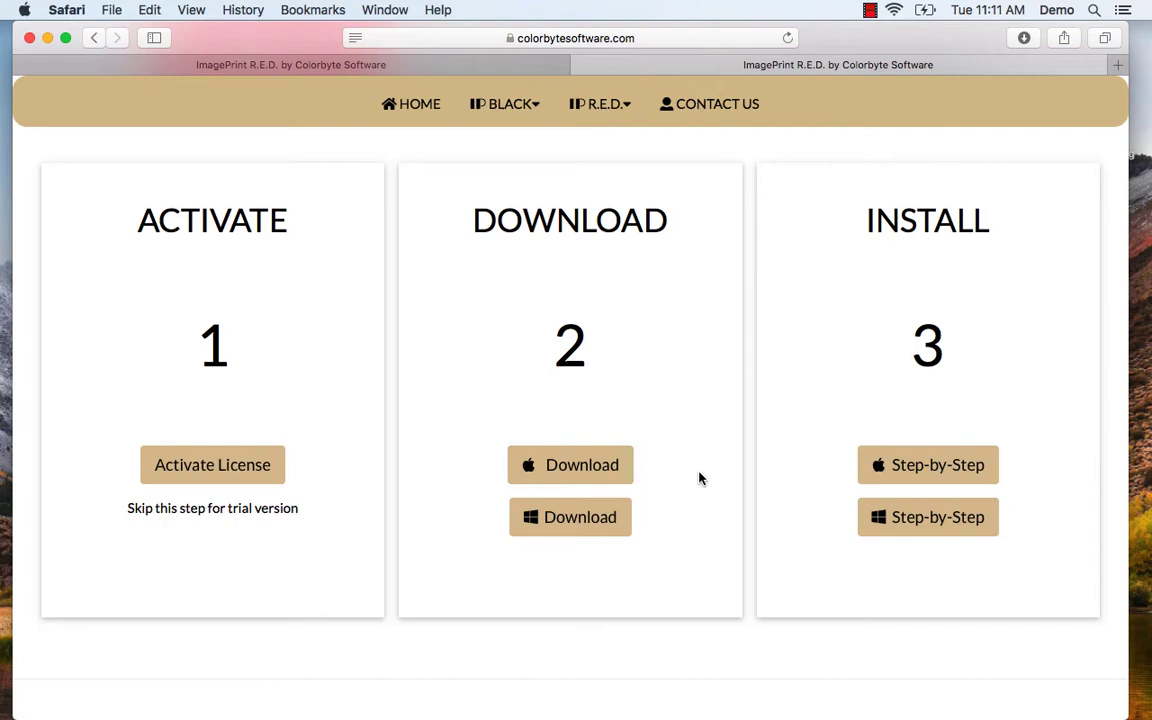
left_click(562, 467)
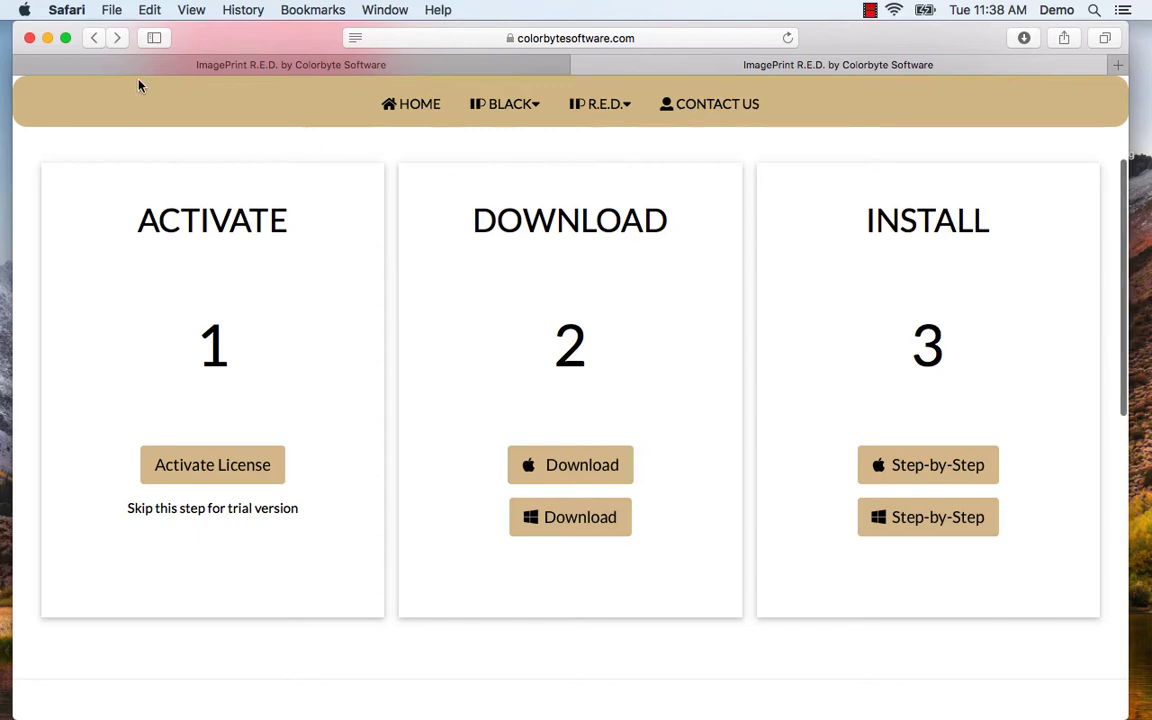
- Minimize Safari, open ImagePrint_Installer.dmg from Downloads, and show actions for ImagePrint Installer.pkg
left_click(47, 37)
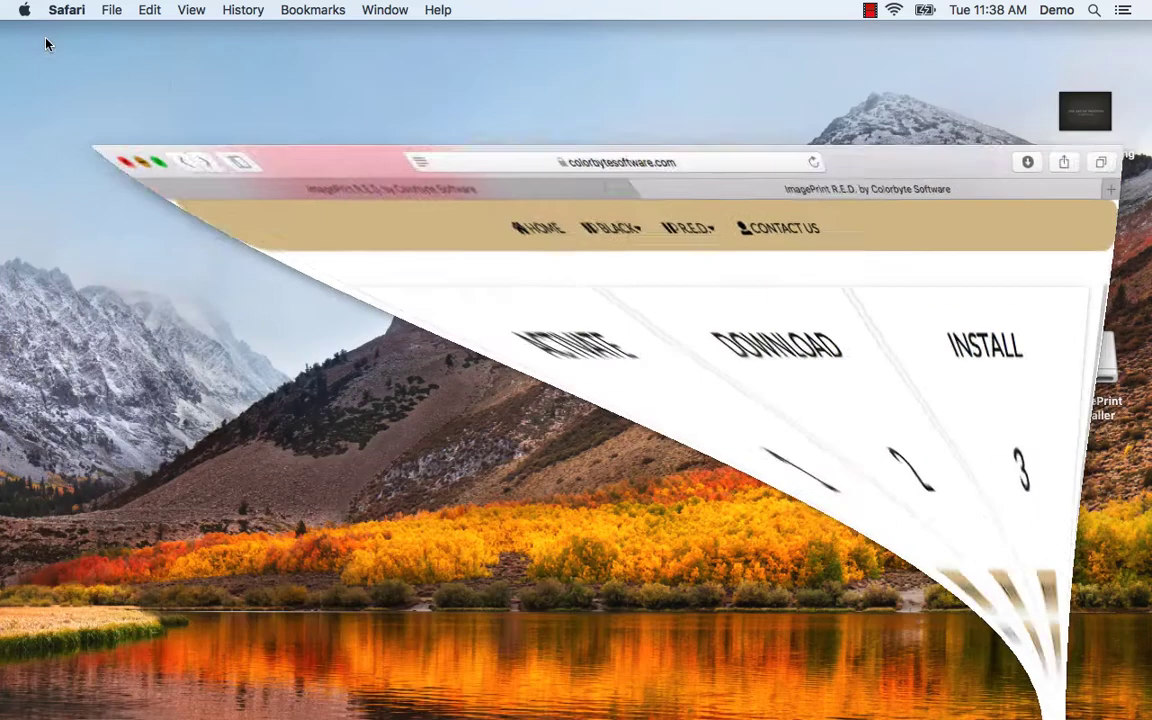
left_click(232, 10)
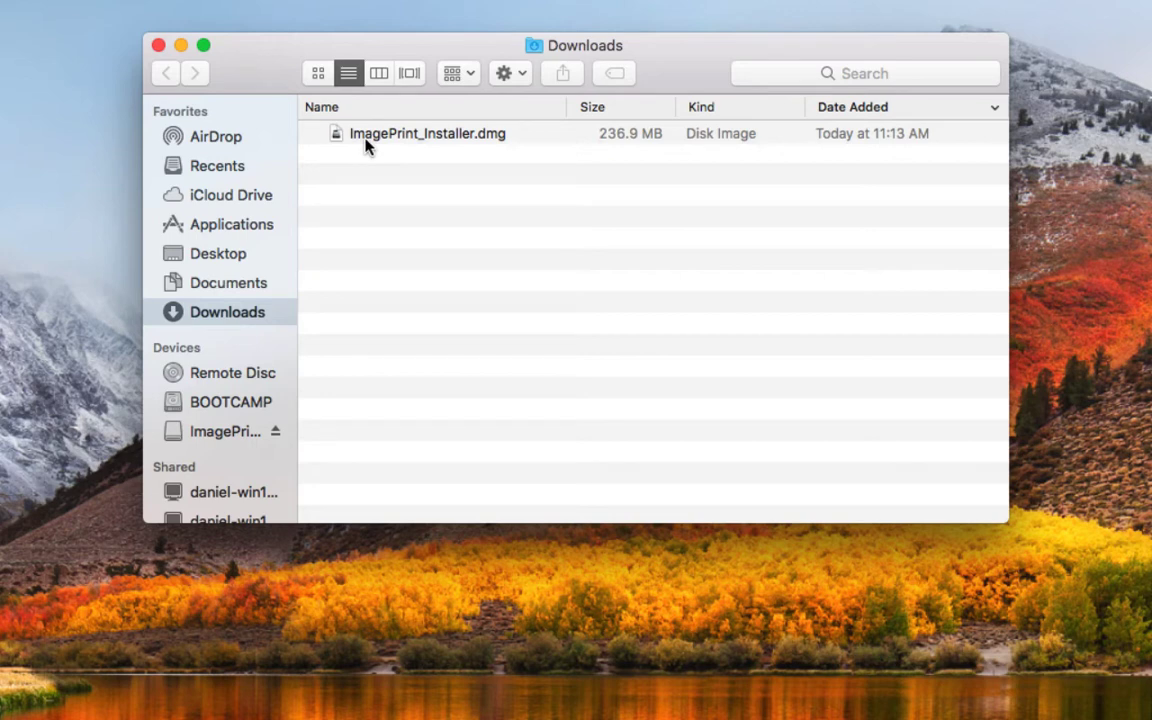
left_click(340, 136)
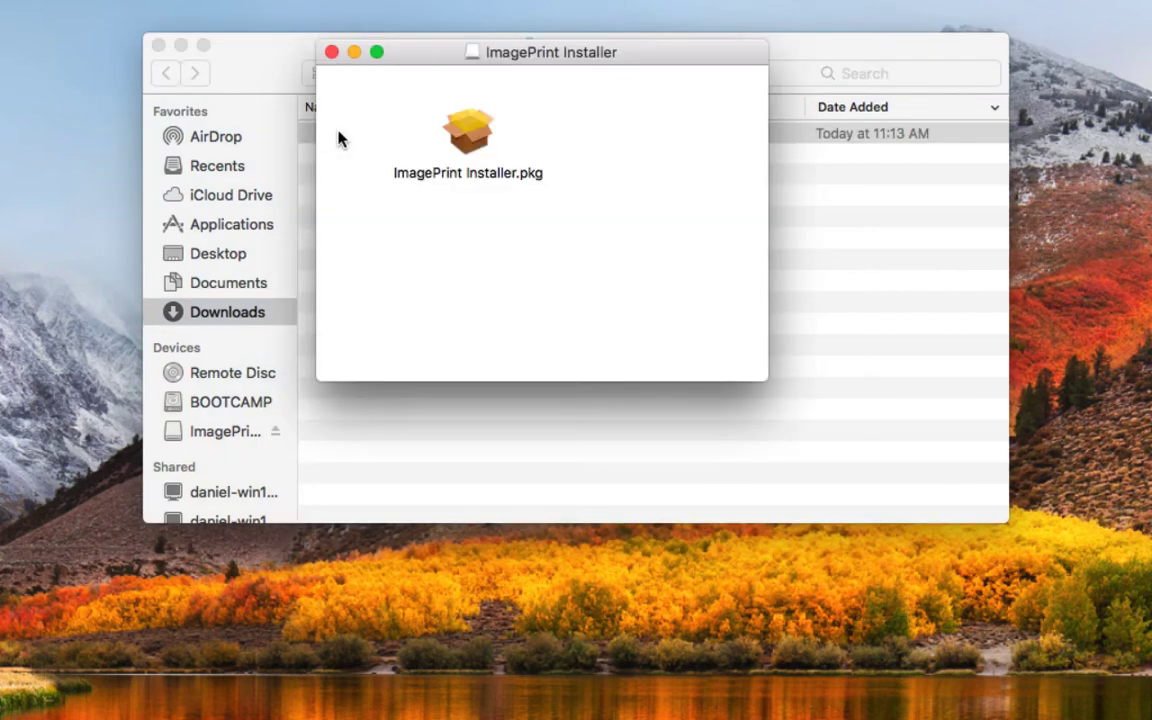
right_click(470, 150)
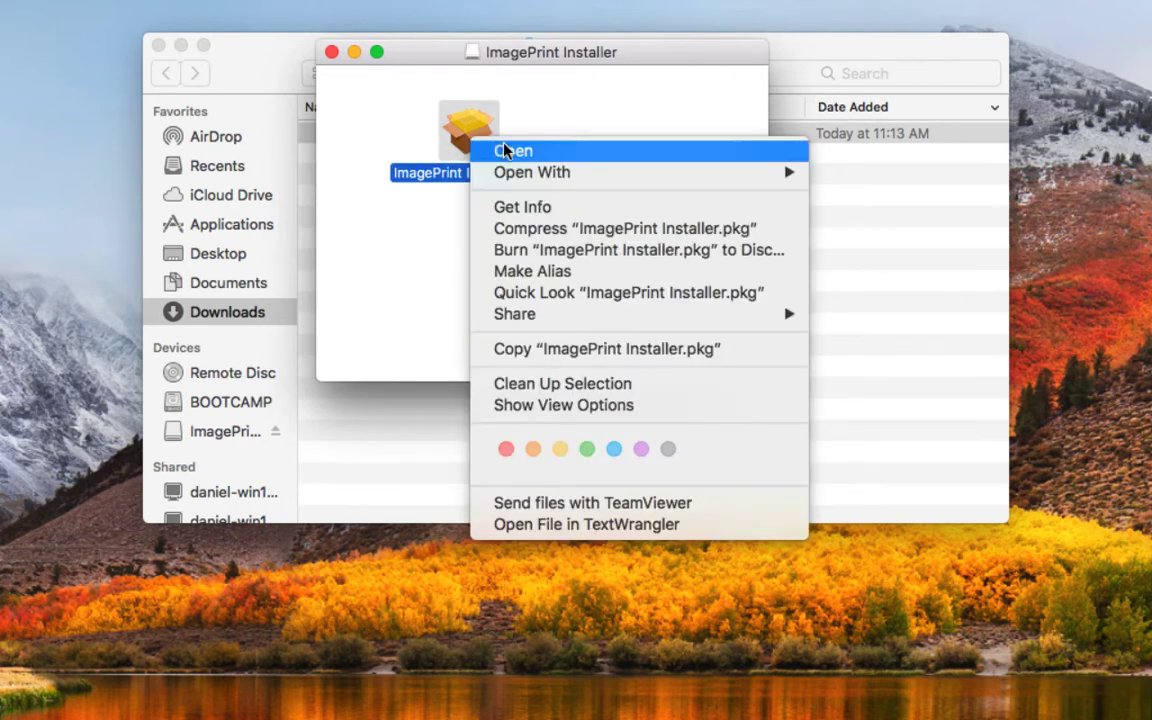
- Open ImagePrint Installer.pkg, pass the Introduction and License pages, and agree to the terms
left_click(511, 151)
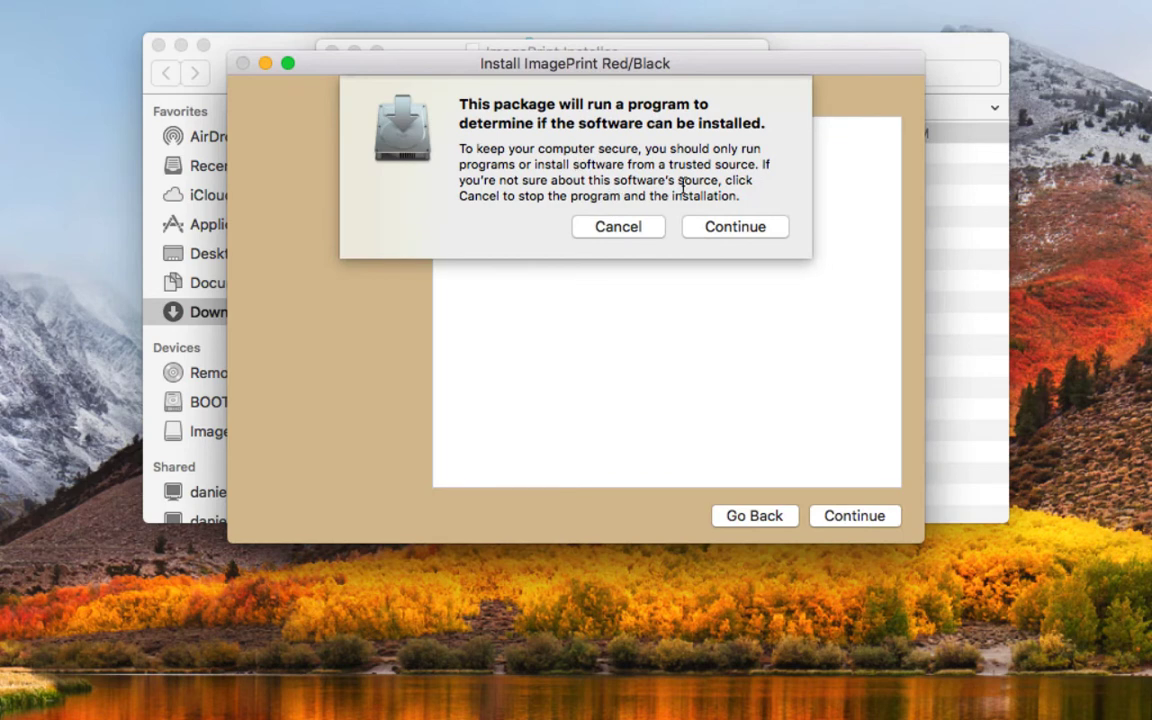
left_click(736, 228)
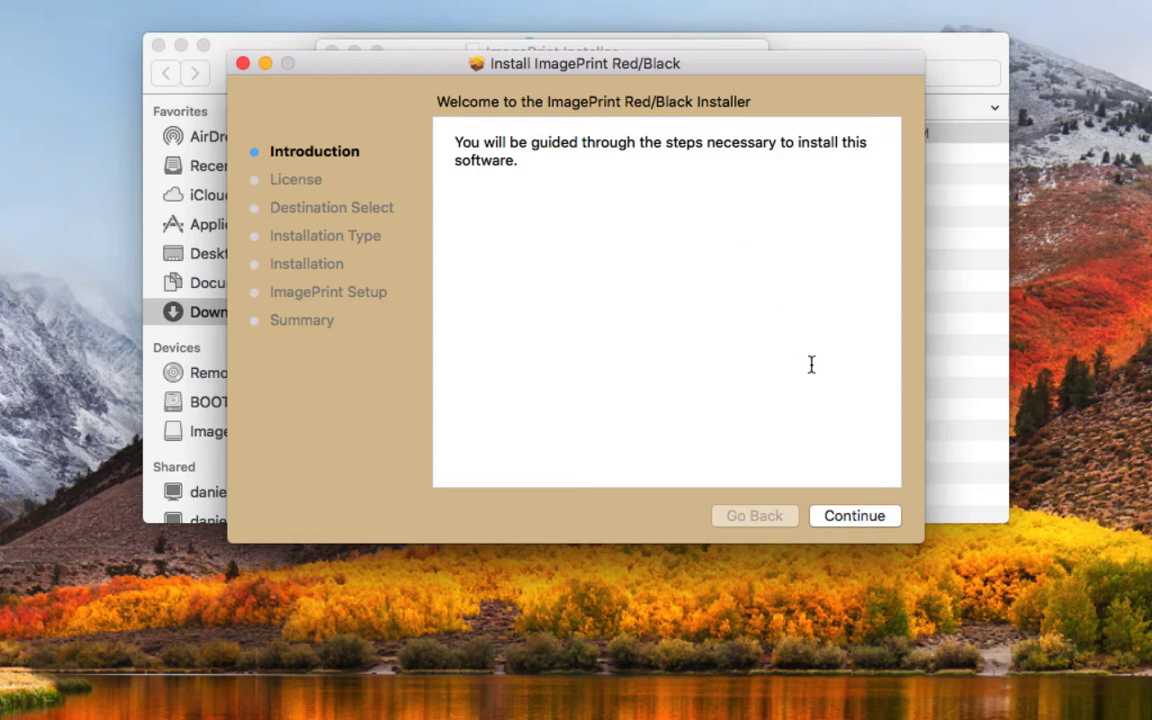
left_click(857, 518)
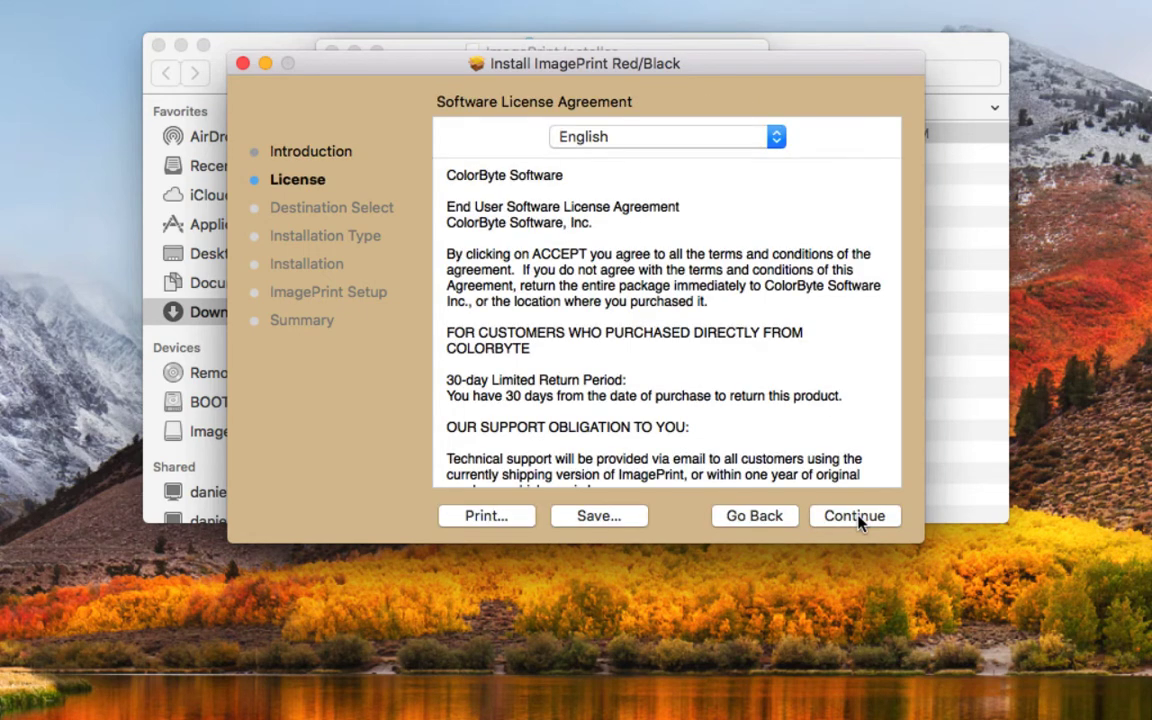
left_click(857, 518)
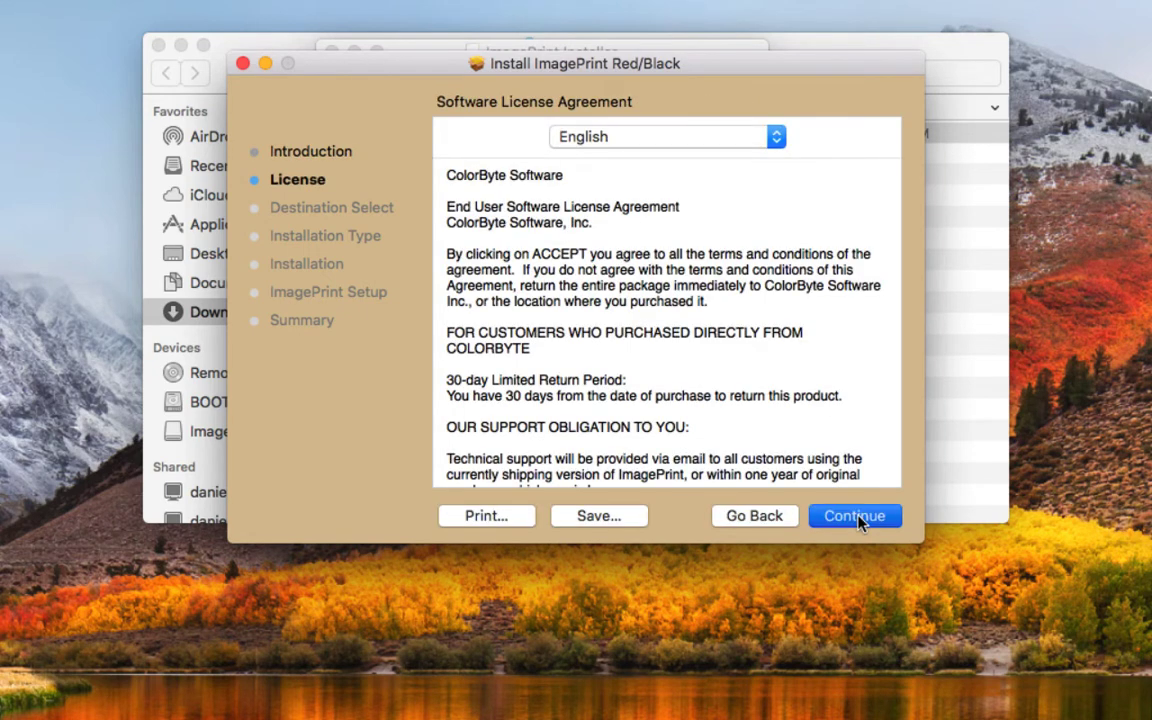
left_click(801, 245)
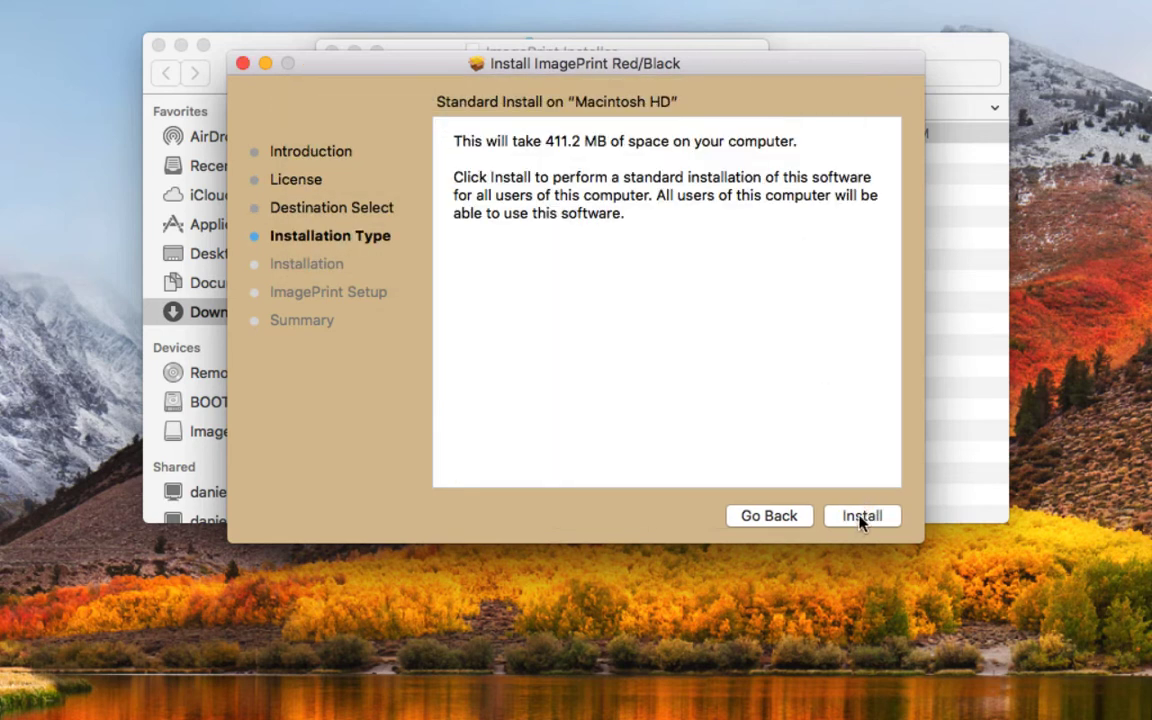
- Run the standard install on Macintosh HD, authorizing with the account password
left_click(862, 518)
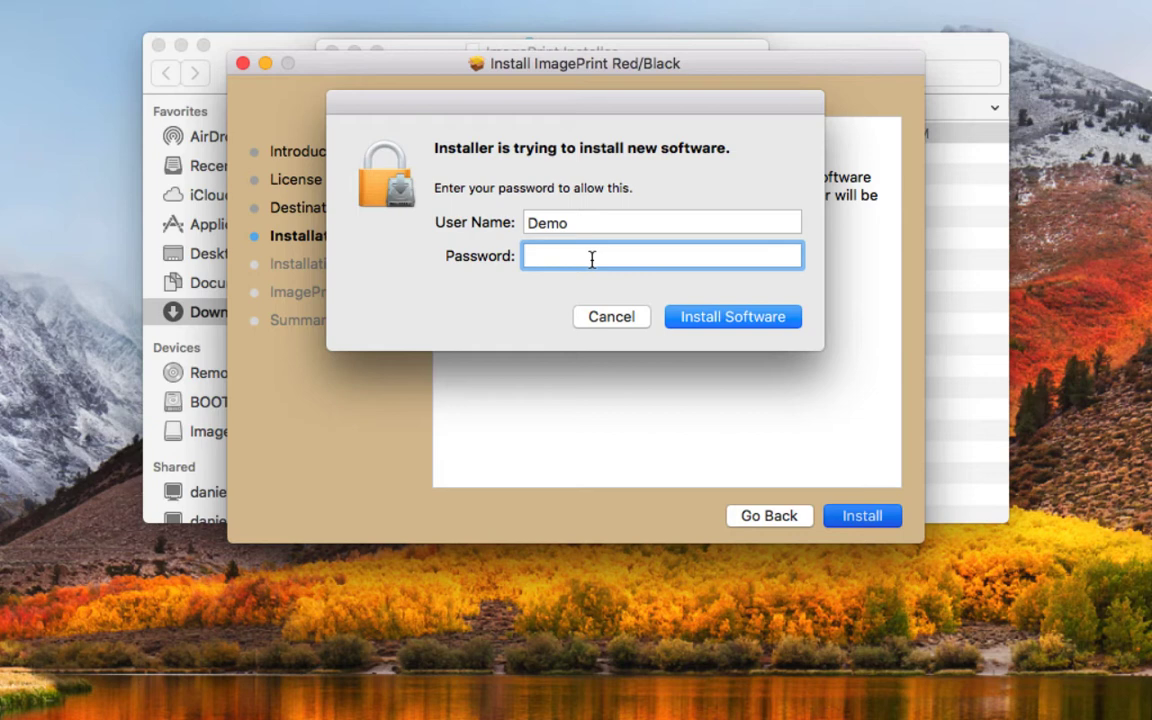
type("••••")
left_click(733, 318)
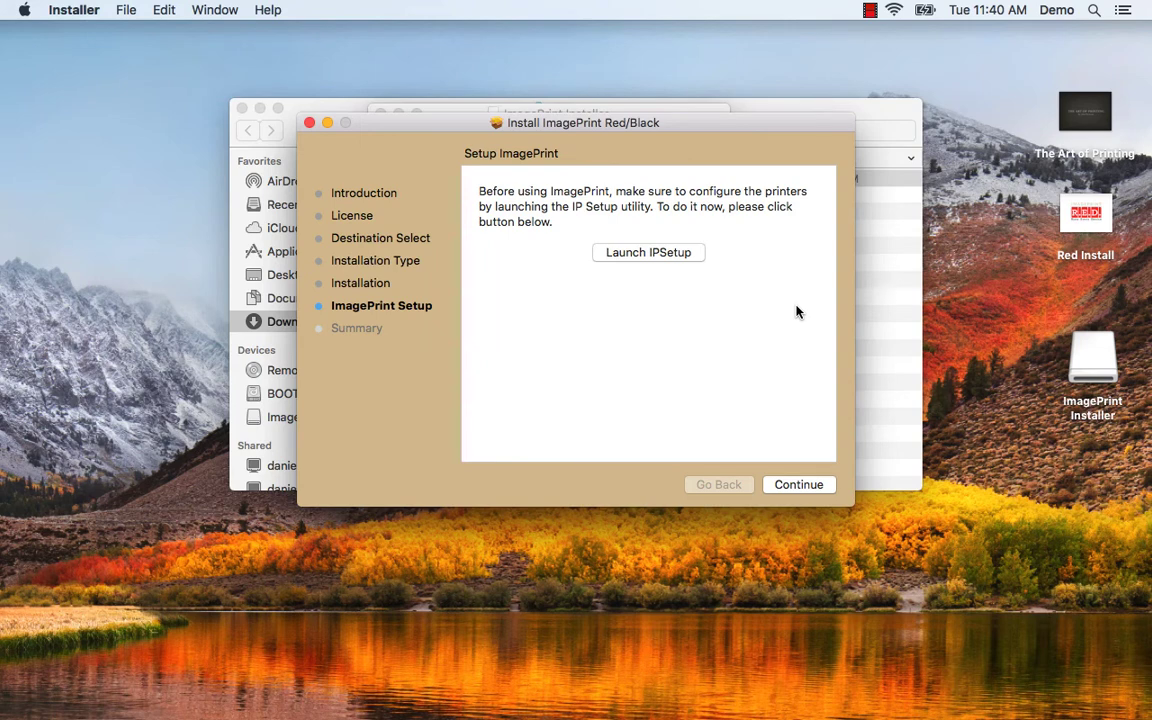
- Launch IPSetup, start the Add Printer Wizard, and reach the license code field
left_click(641, 254)
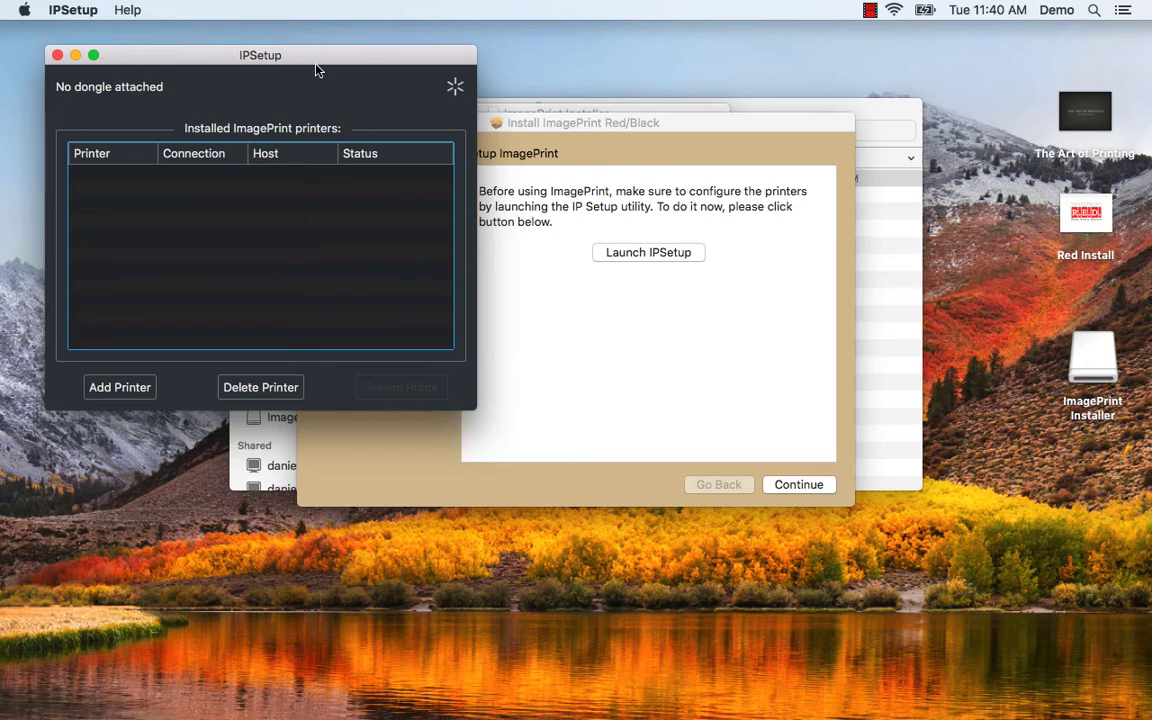
left_click(113, 389)
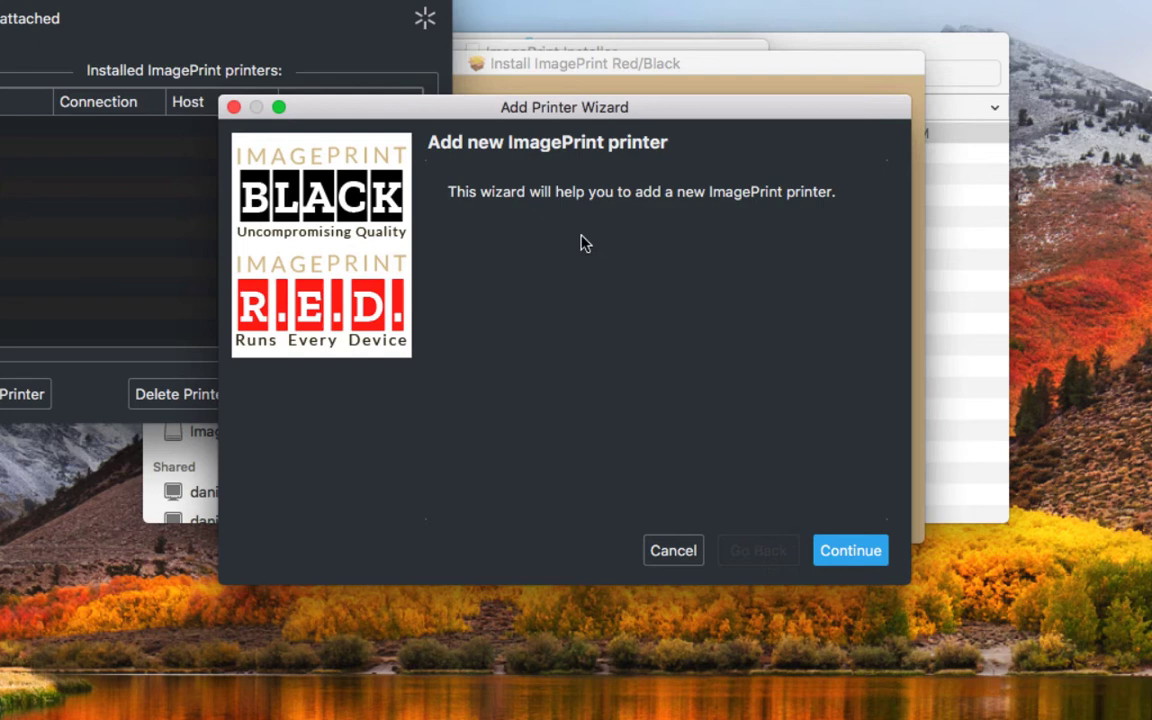
left_click(851, 551)
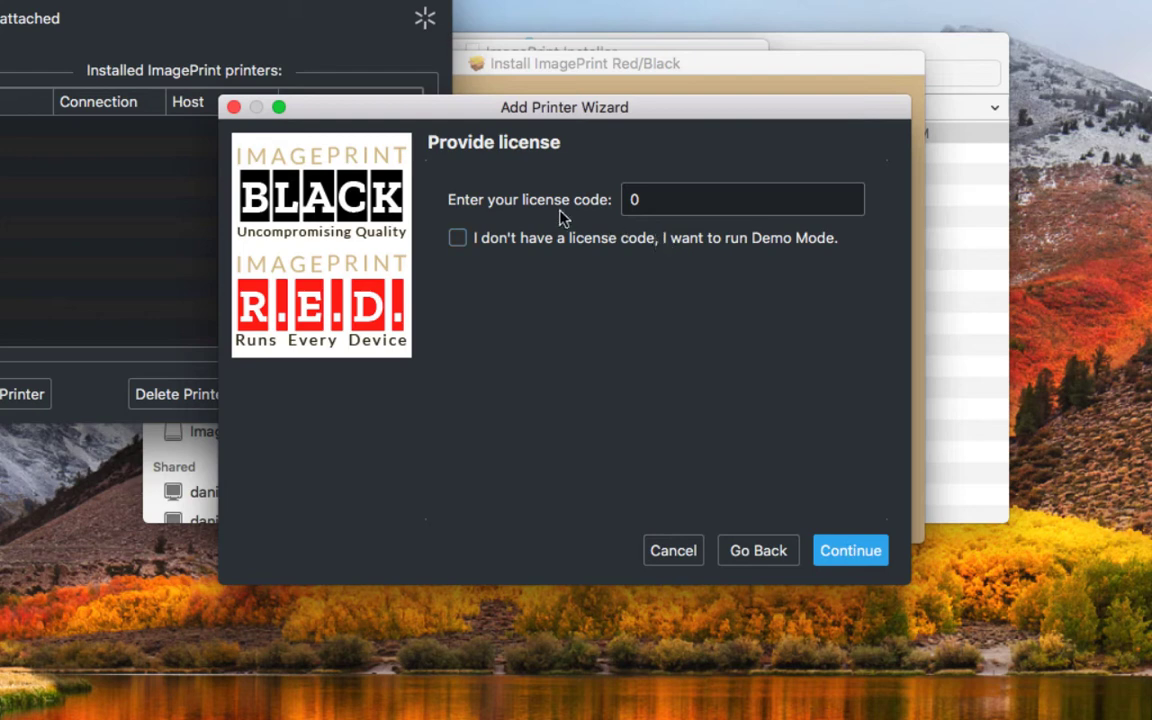
left_click(638, 200)
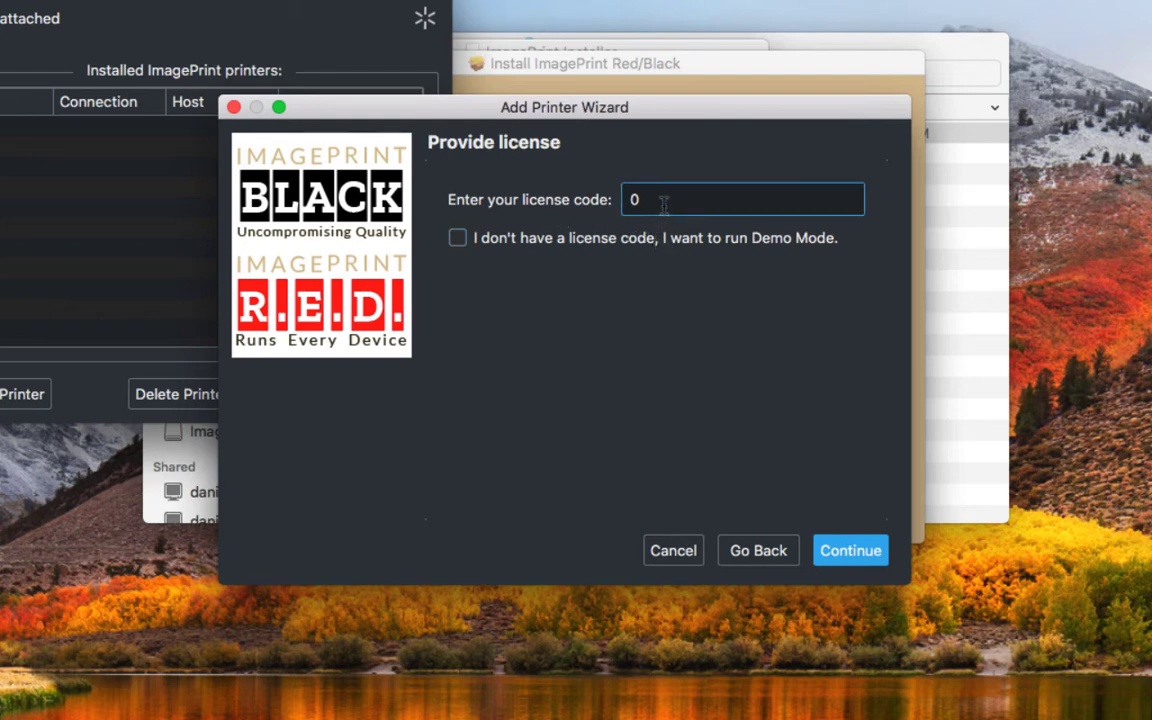
- Add a Demo Mode R.E.D. printer named RedLarge with Large size
left_click(457, 239)
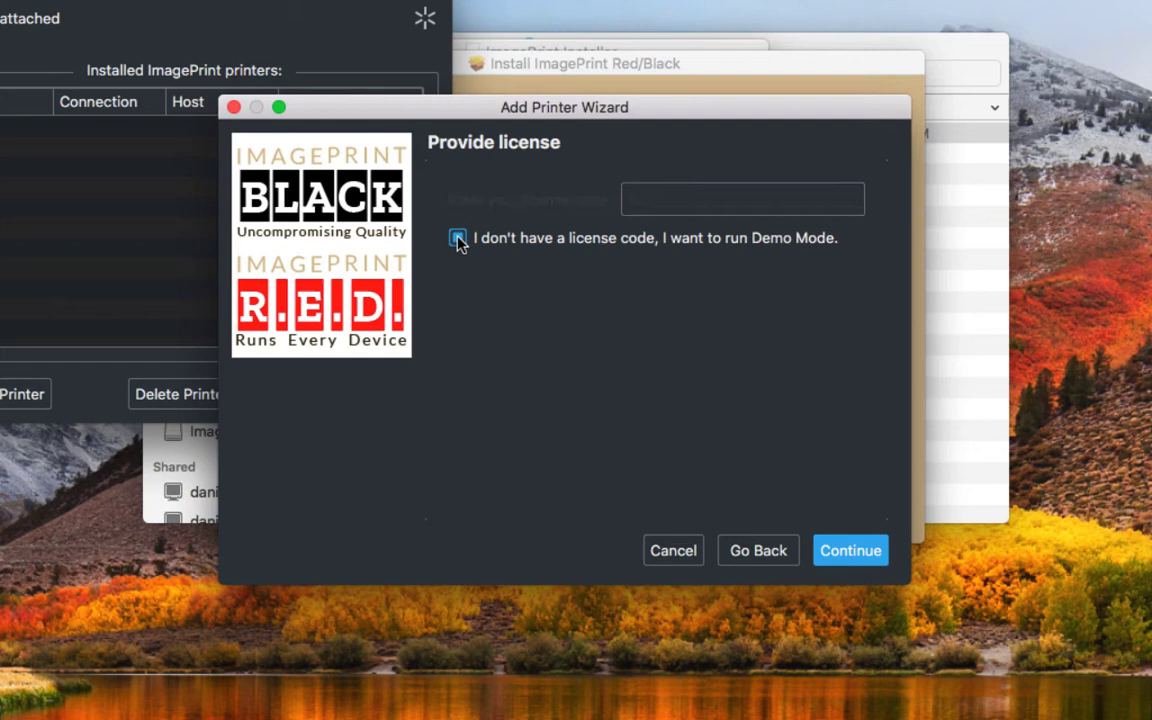
left_click(846, 551)
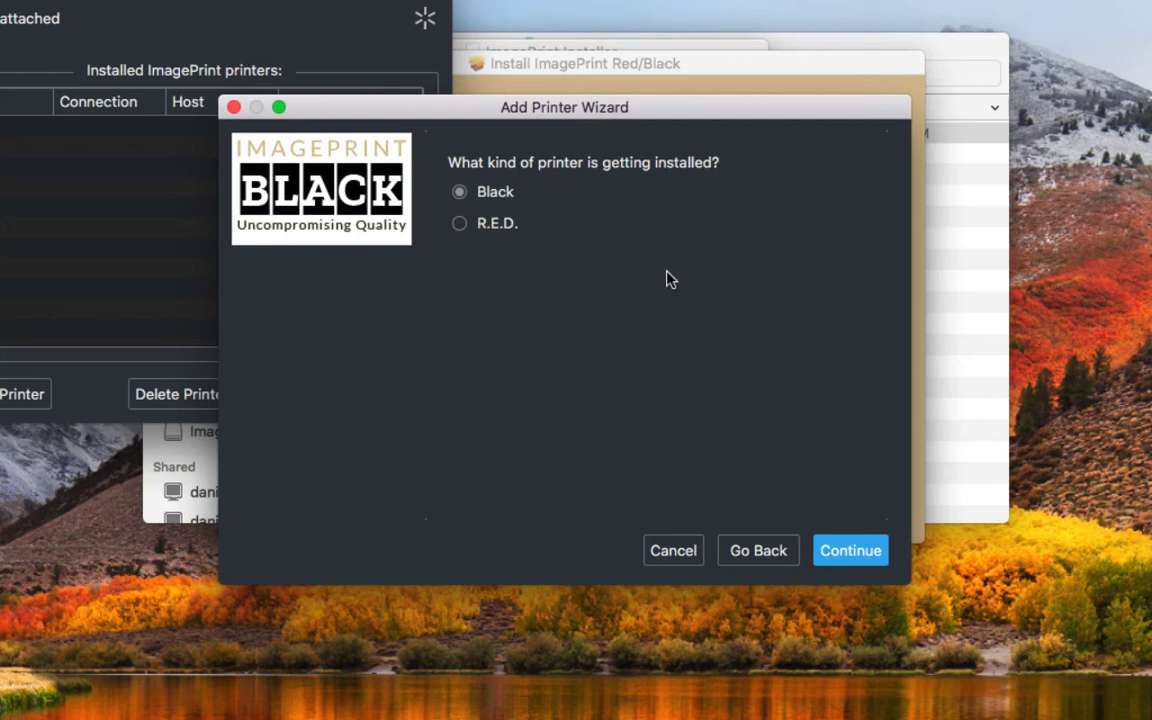
left_click(461, 224)
left_click(849, 550)
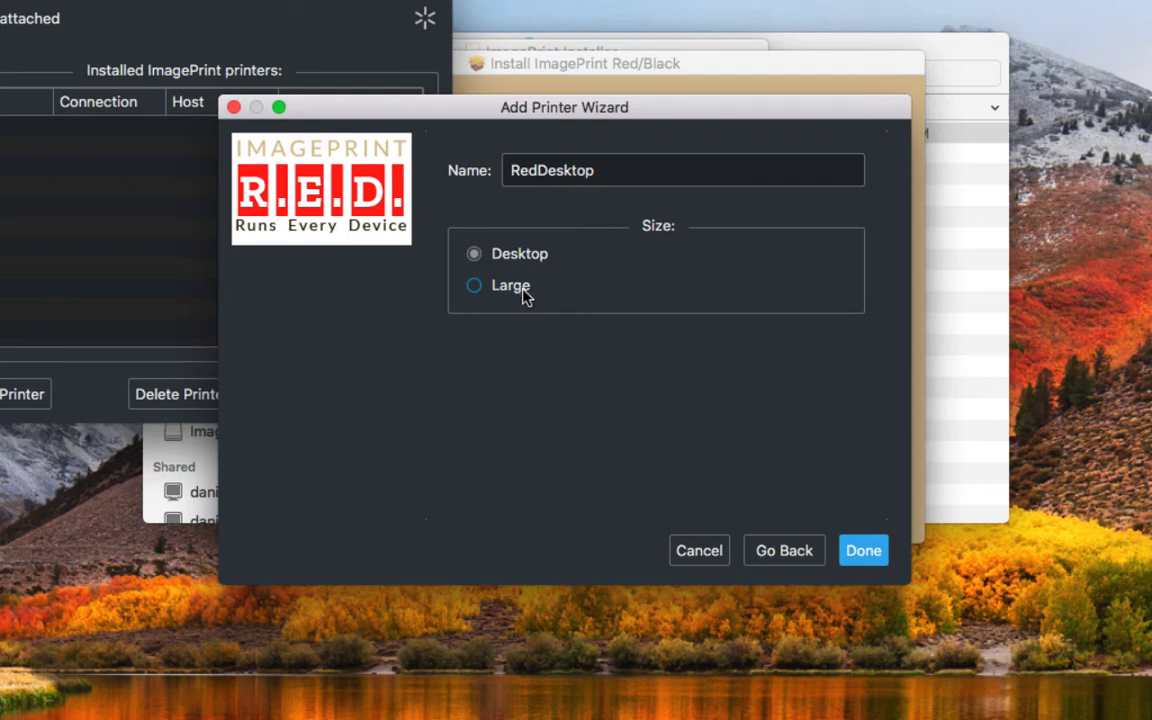
left_click(476, 286)
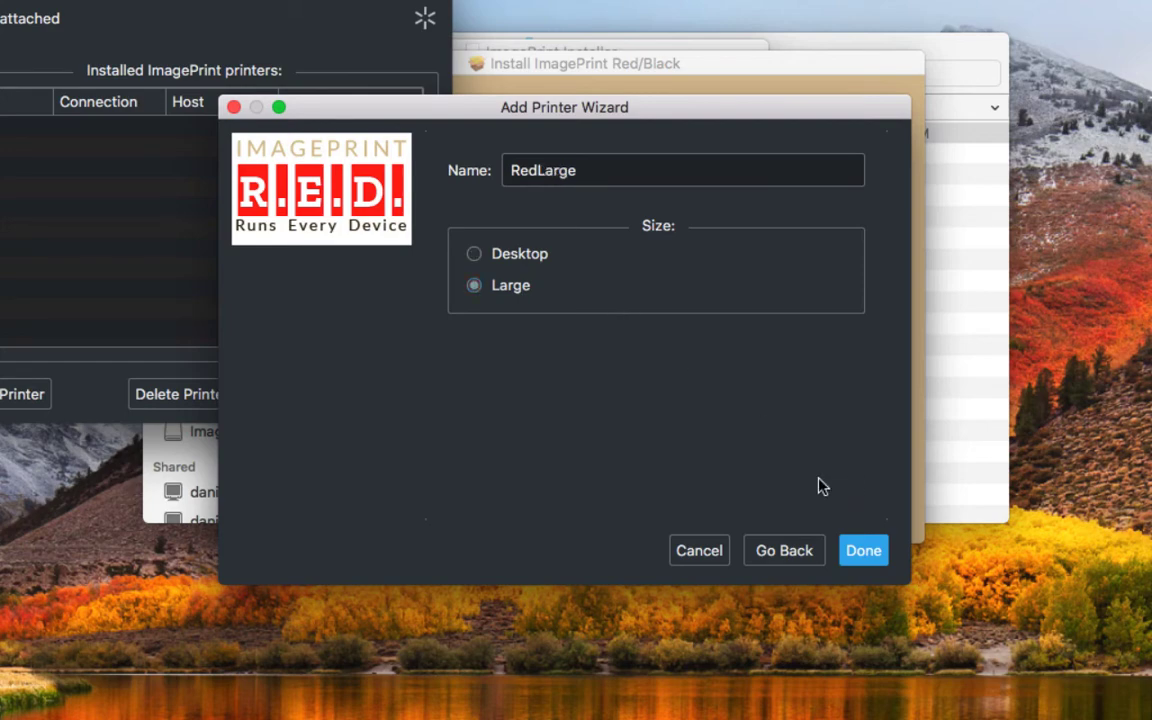
left_click(865, 550)
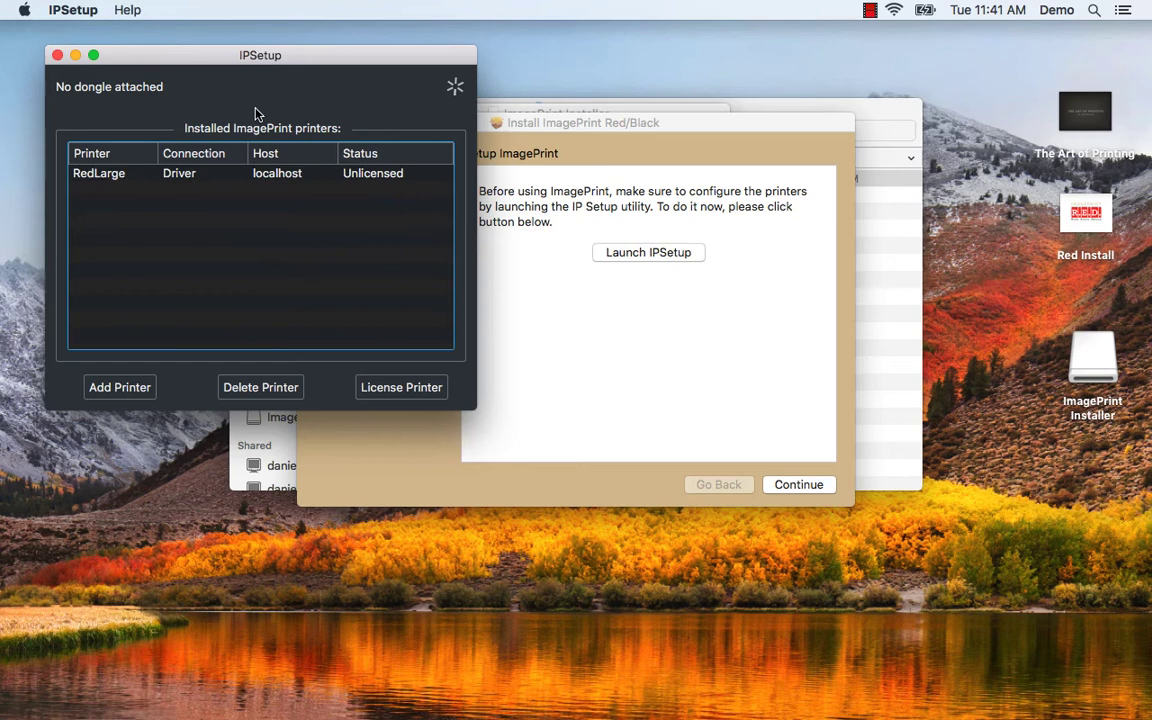
- Select the new RedLarge printer and close IPSetup
left_click(178, 175)
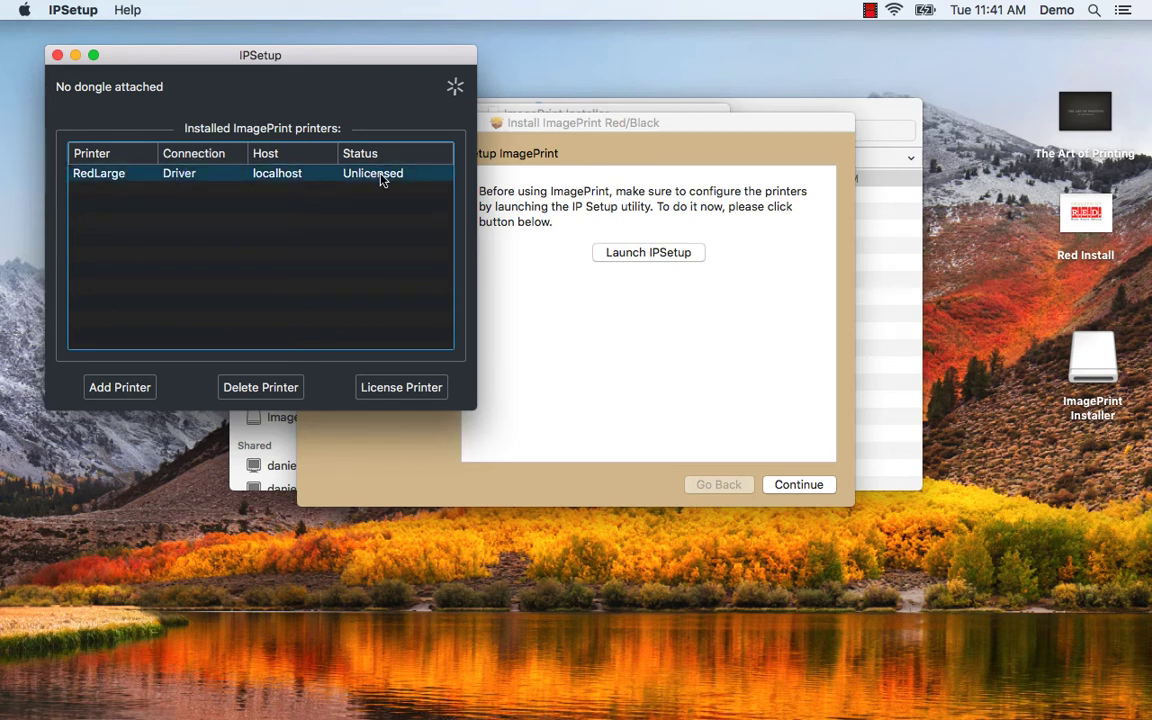
mouse_move(381, 179)
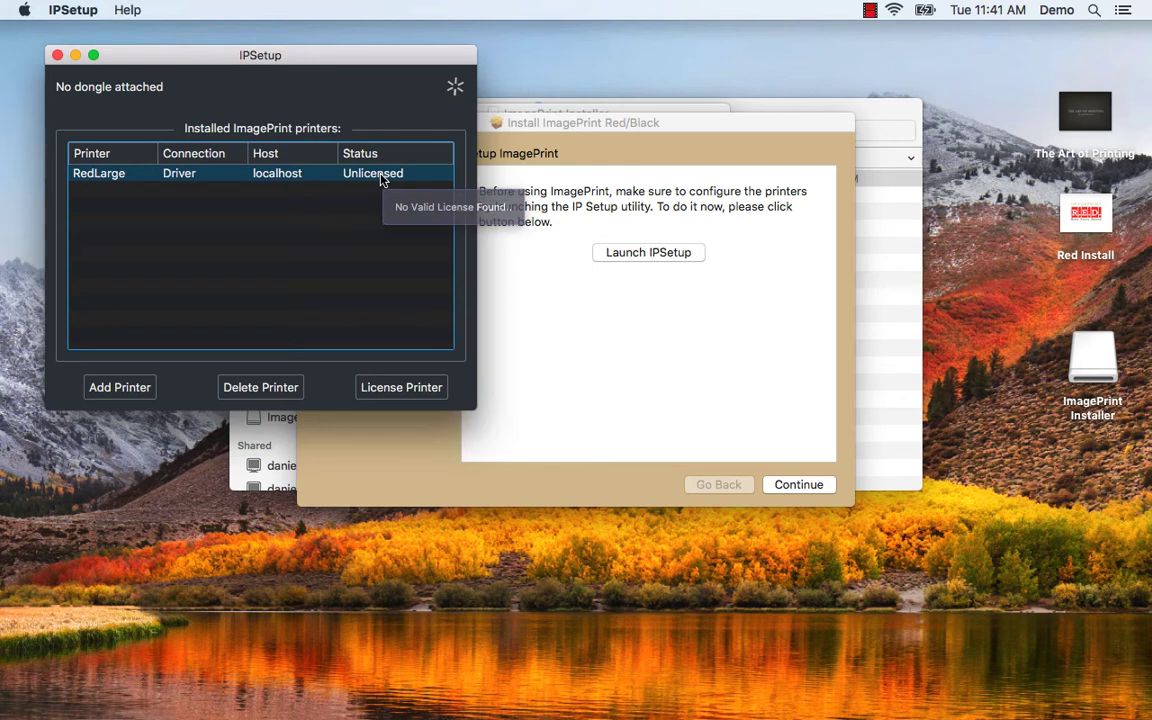
left_click(57, 56)
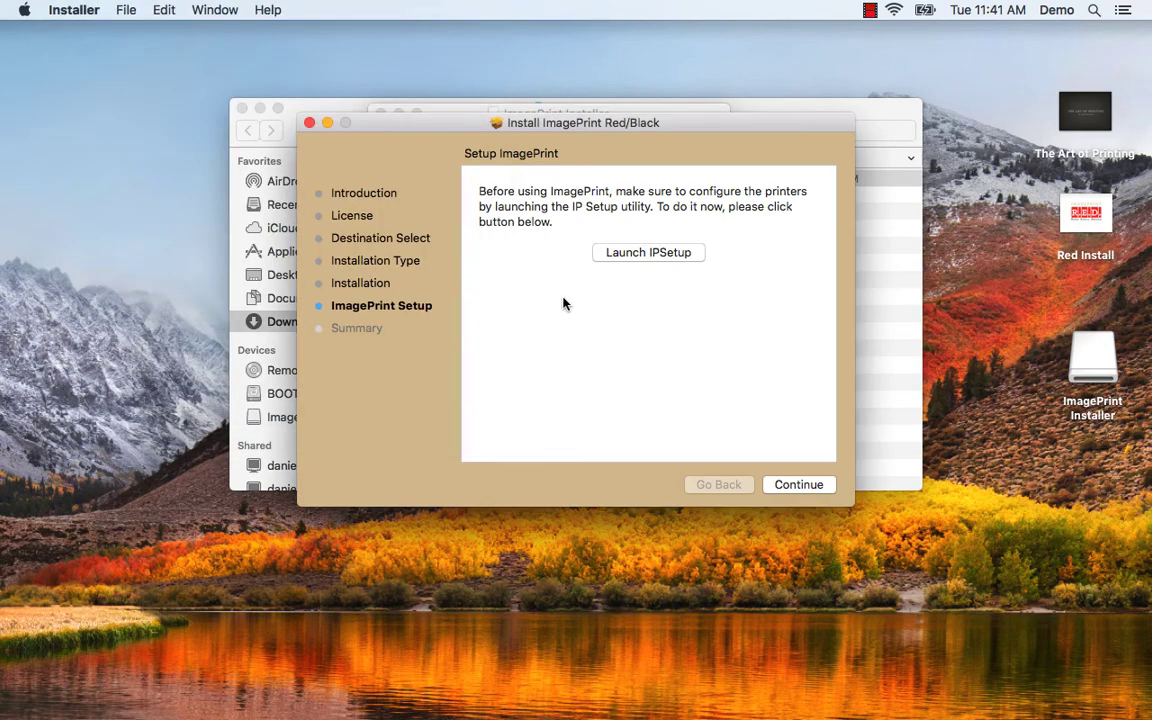
- Close the finished installer, move the package to the Trash, and close the disk image window
left_click(799, 485)
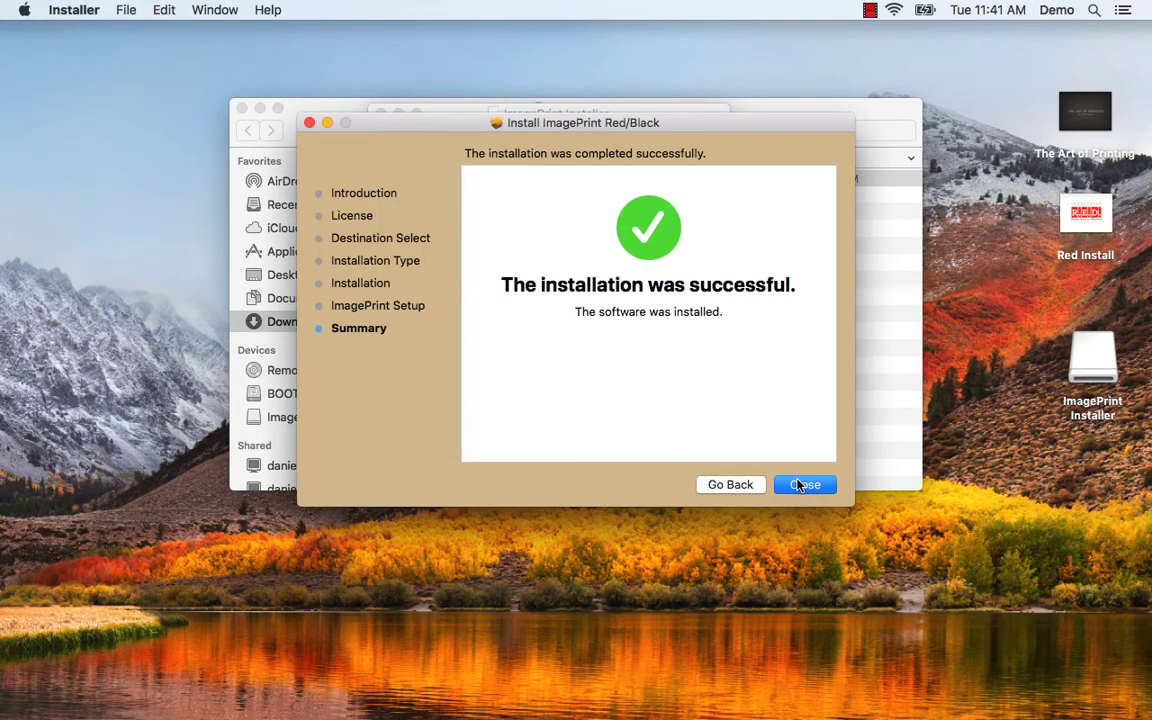
left_click(799, 485)
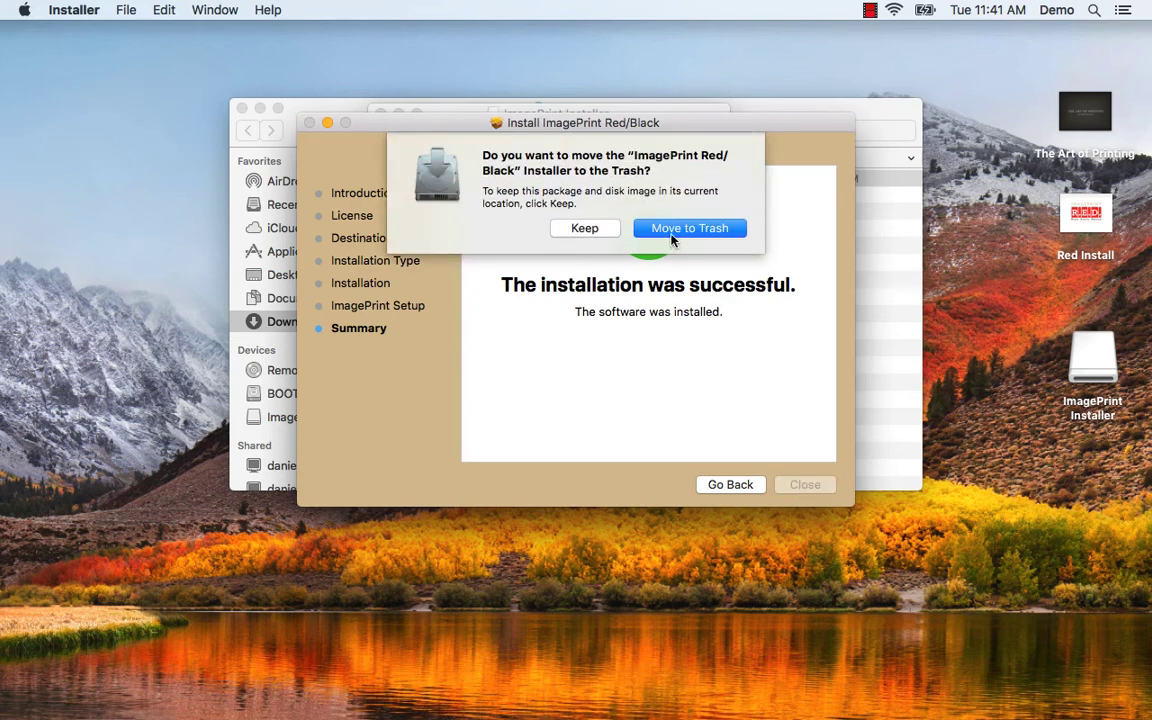
left_click(678, 230)
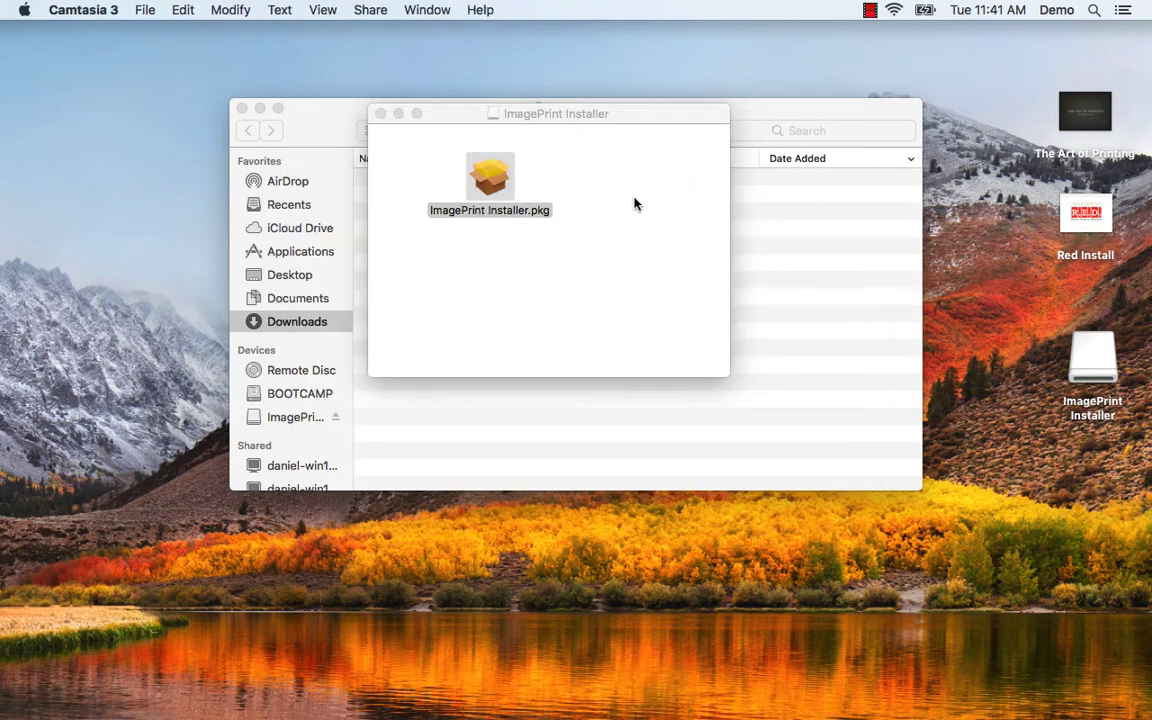
left_click(380, 114)
left_click(241, 108)
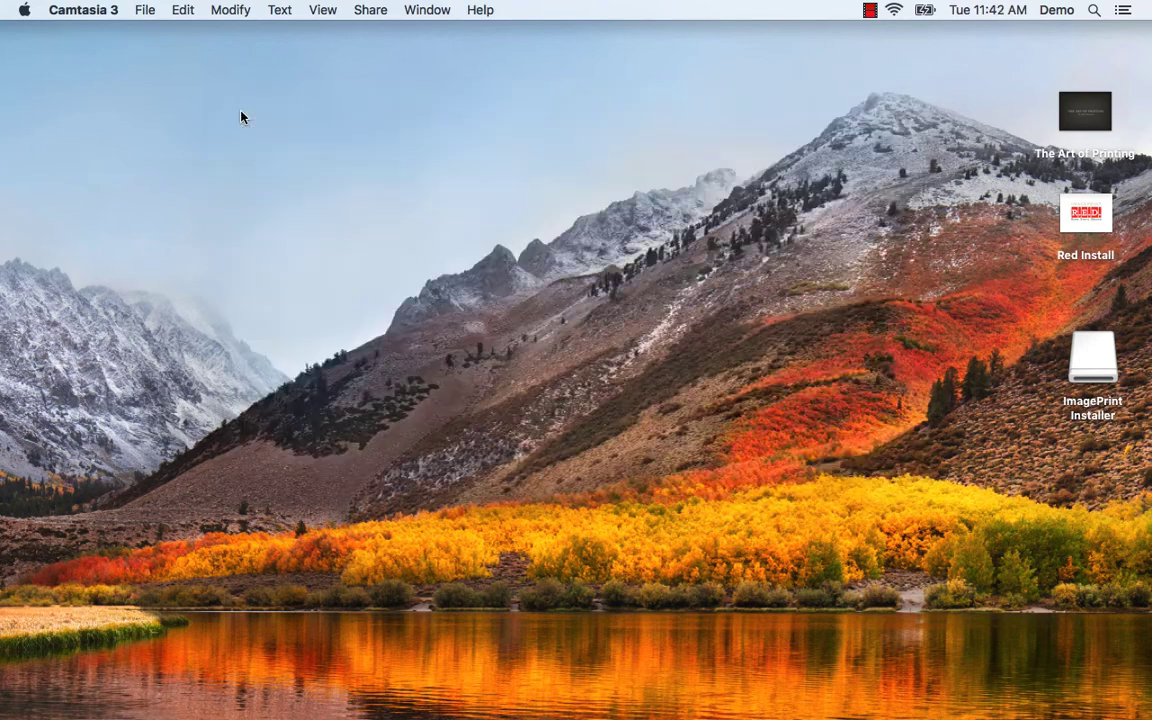
left_click(290, 228)
mouse_move(131, 703)
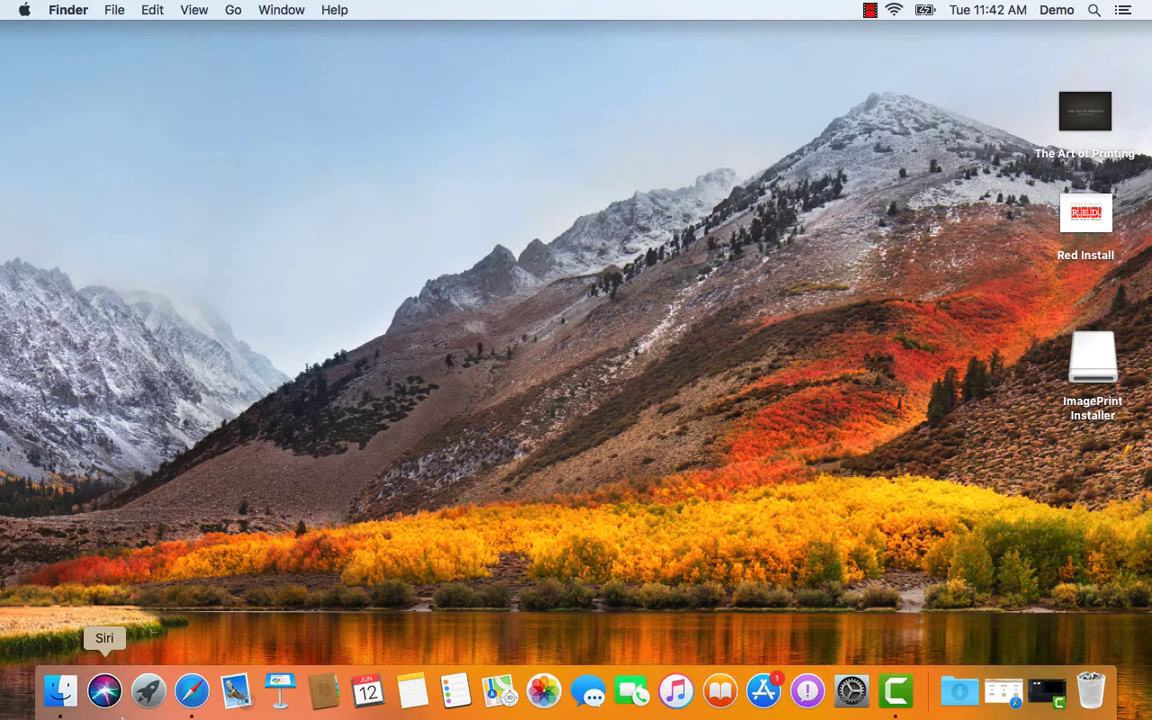
left_click(135, 698)
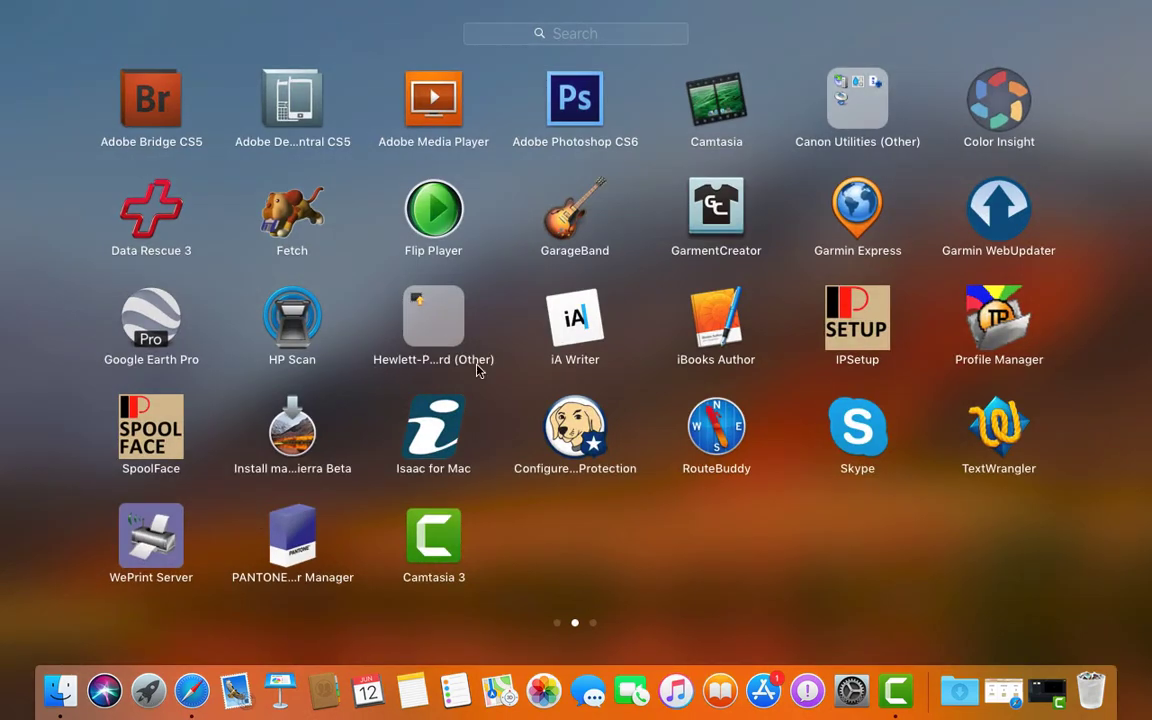
scroll(477, 370, "right", 3)
scroll(477, 370, "left", 3)
scroll(477, 370, "left", 3)
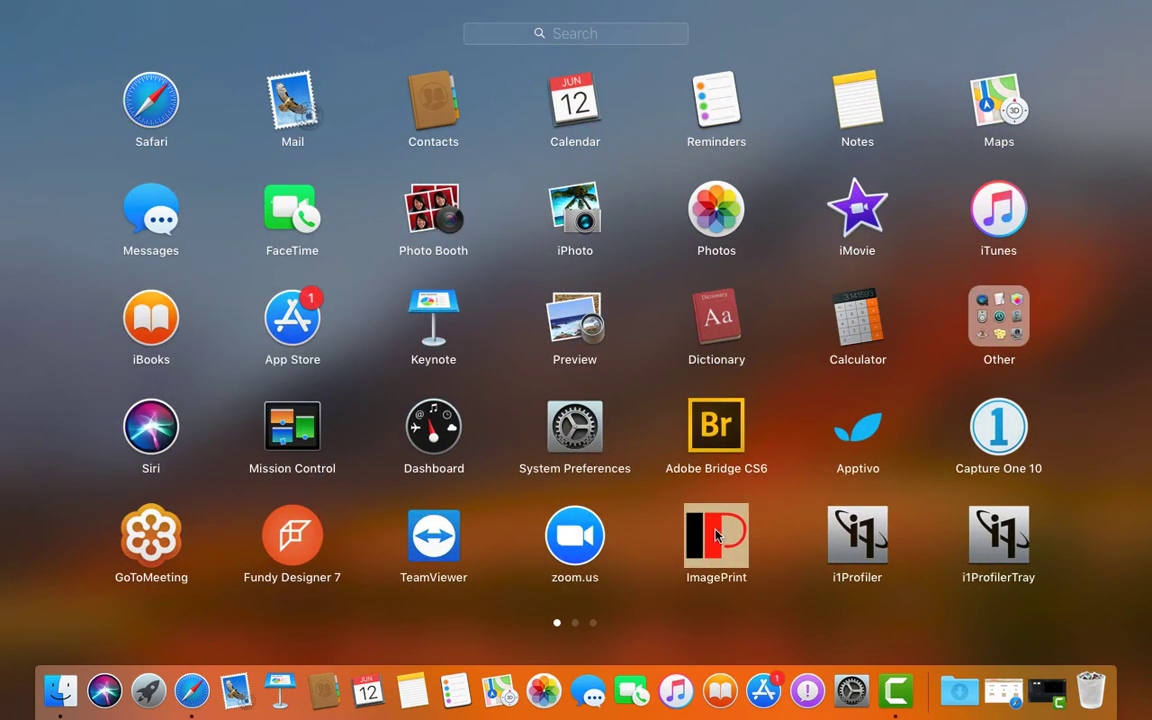
left_click(646, 615)
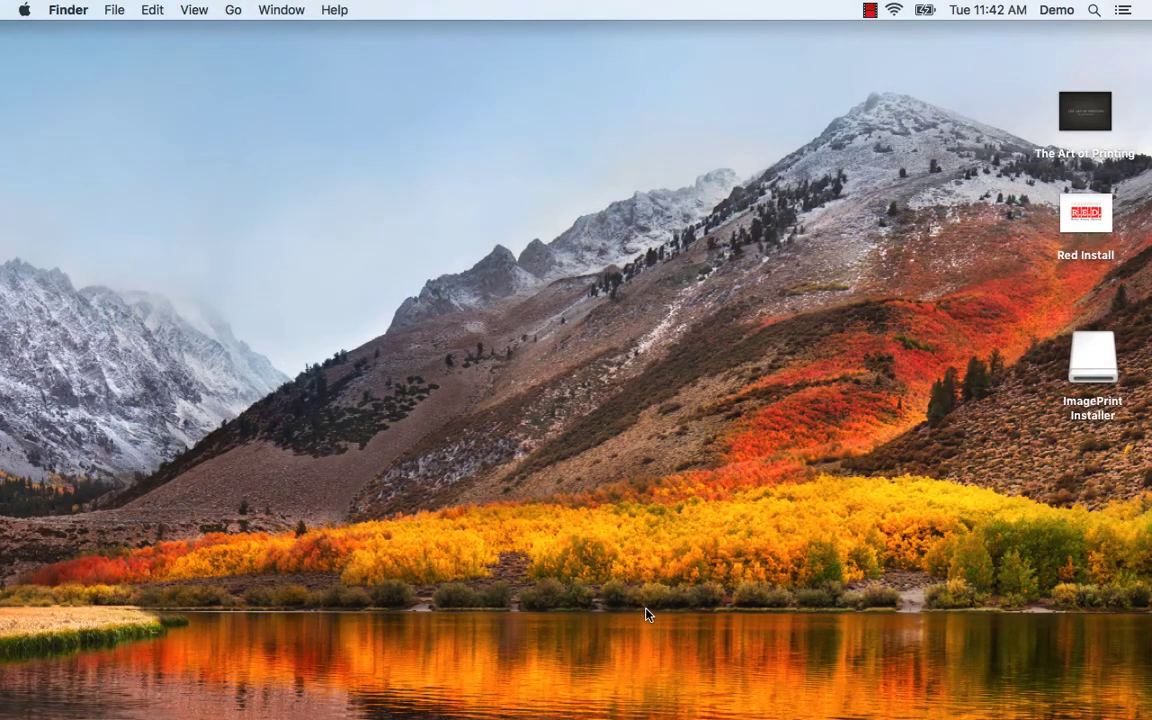
- Browse Computer > Macintosh HD > Applications > ImagePrint and launch the ImagePrint app
left_click(232, 11)
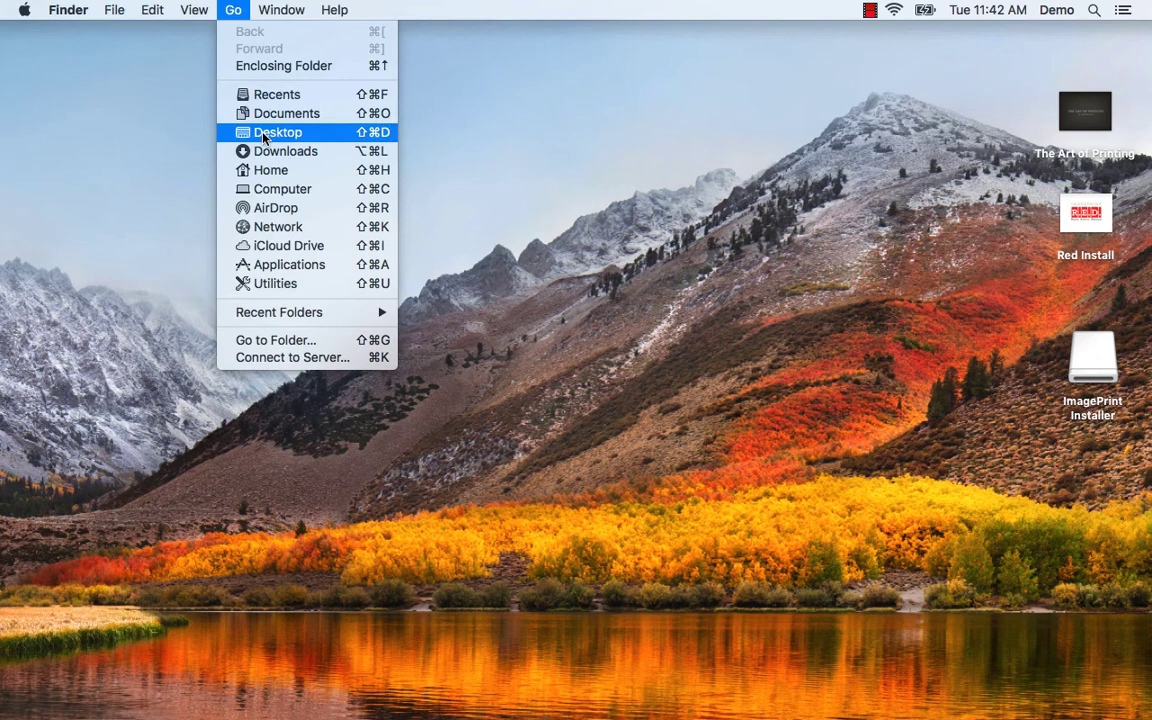
left_click(270, 189)
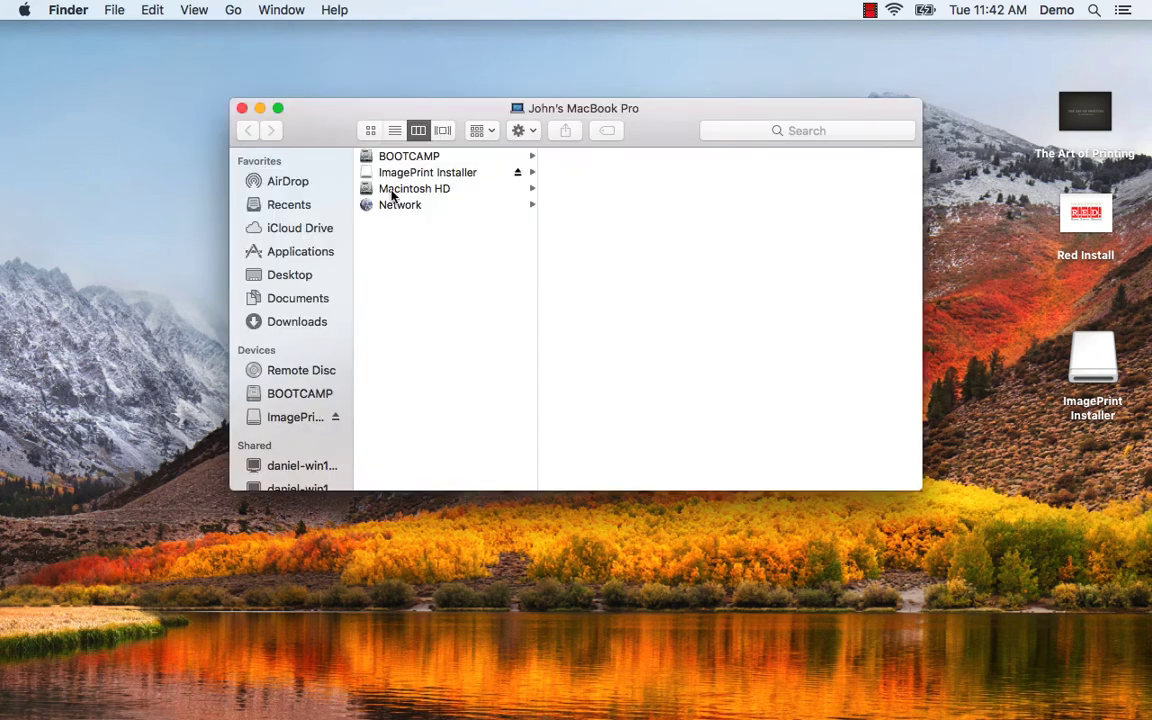
left_click(400, 189)
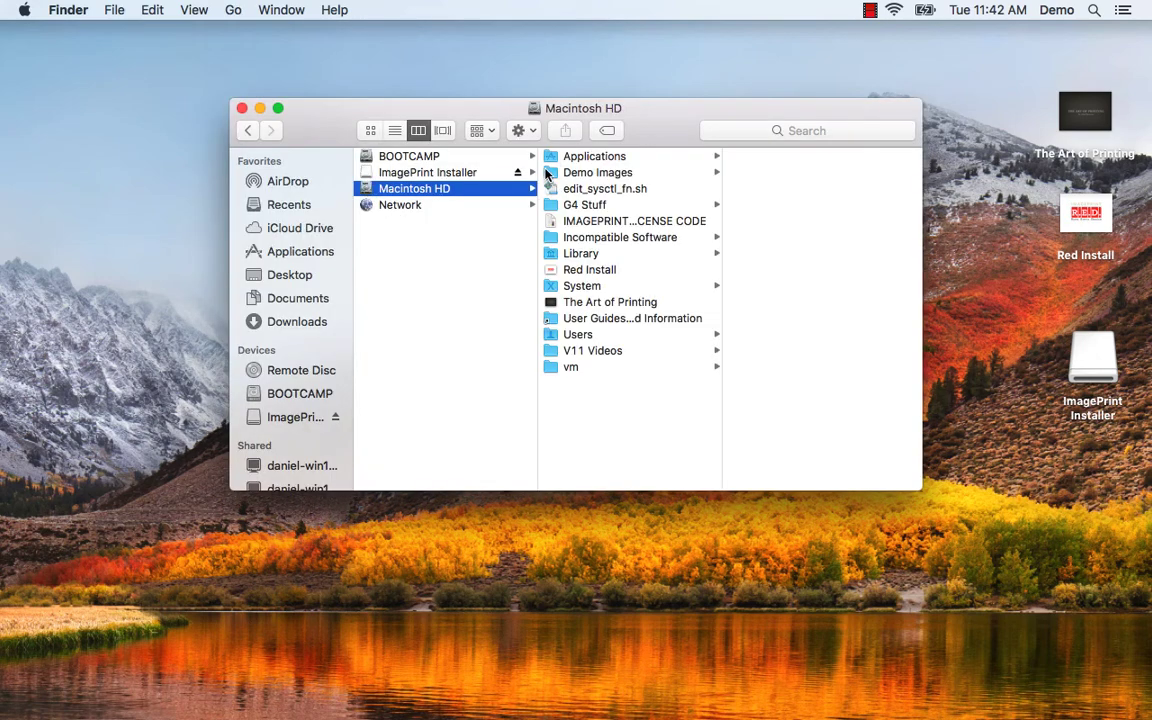
left_click(552, 156)
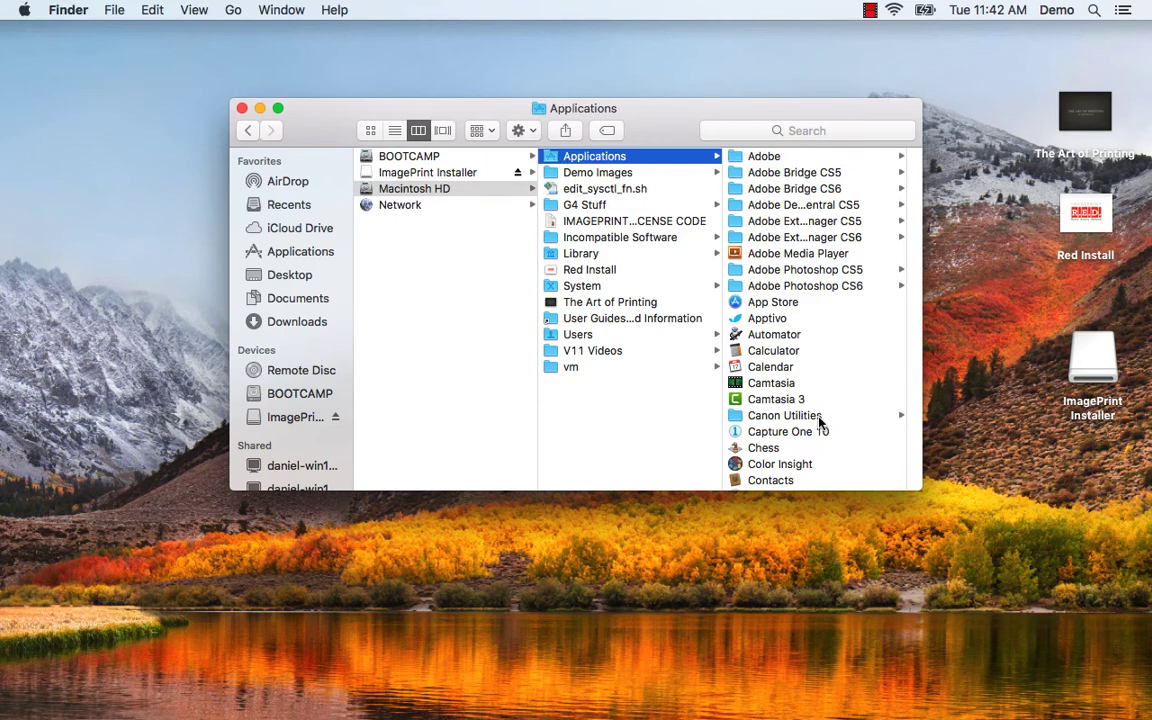
scroll(818, 422, "down", 15)
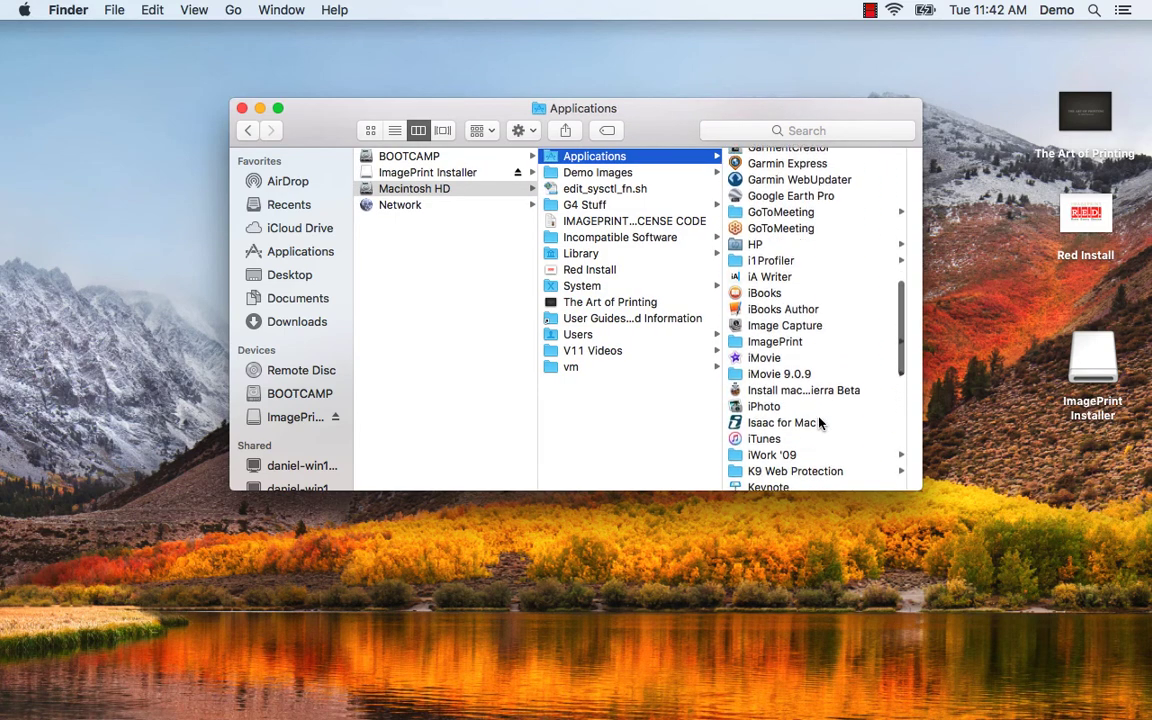
scroll(818, 422, "down", 2)
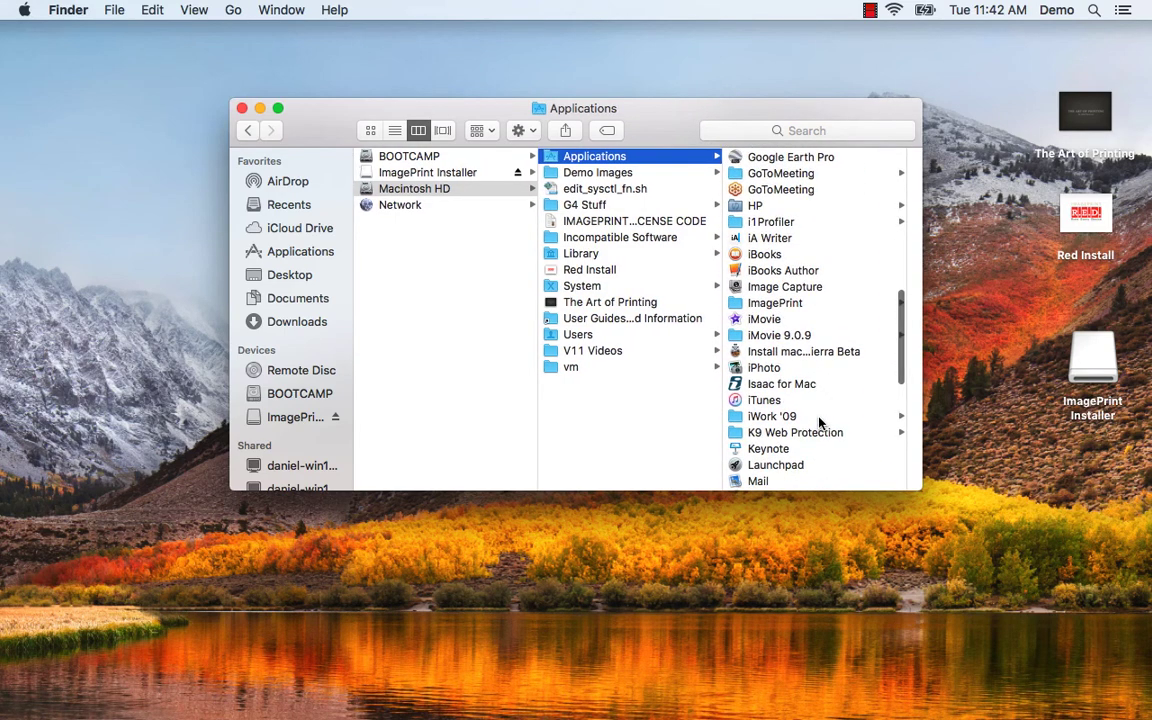
left_click(760, 303)
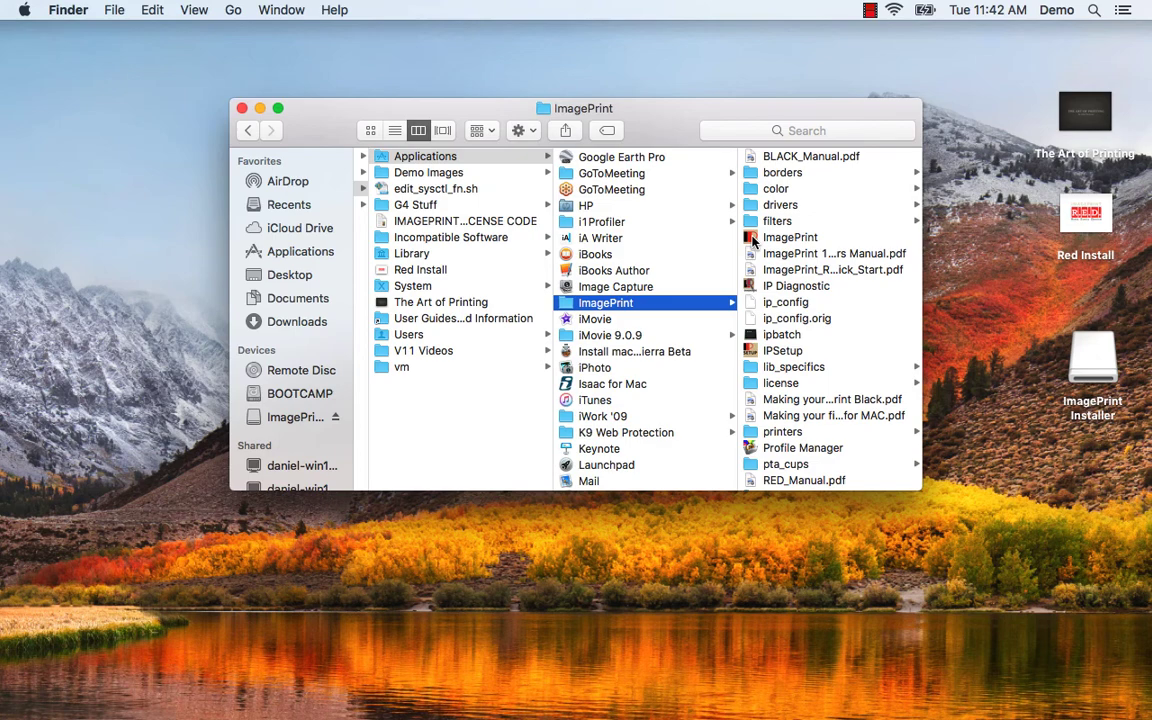
left_click(752, 240)
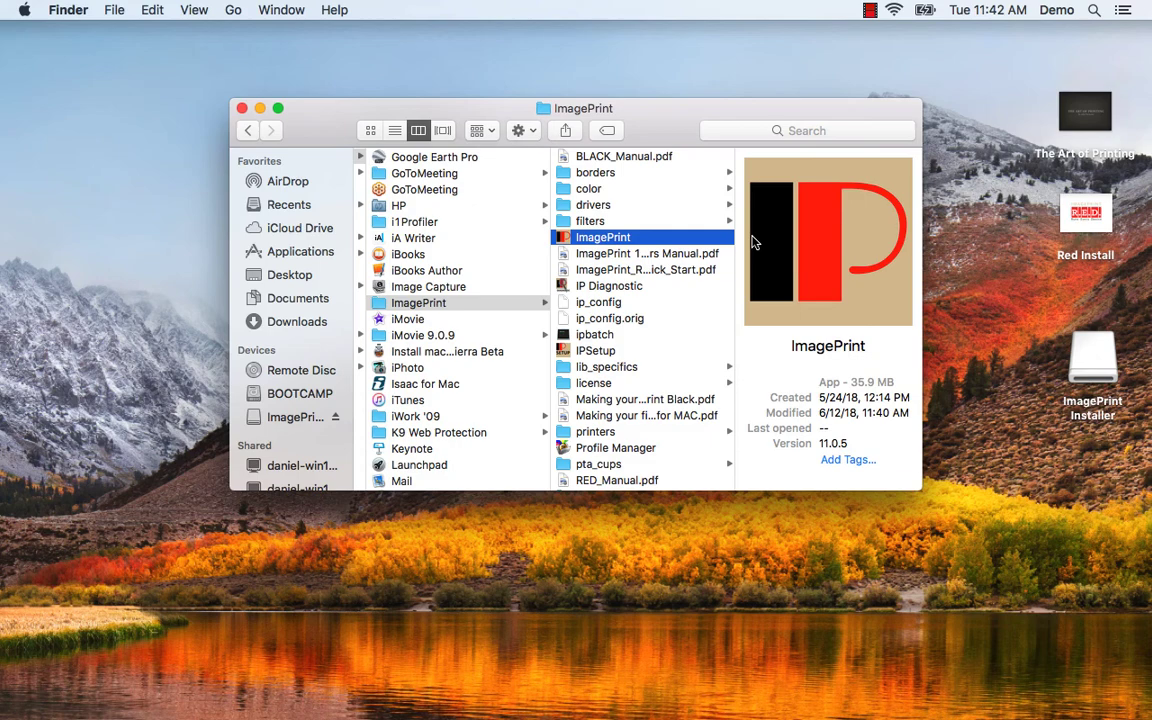
double_click(752, 240)
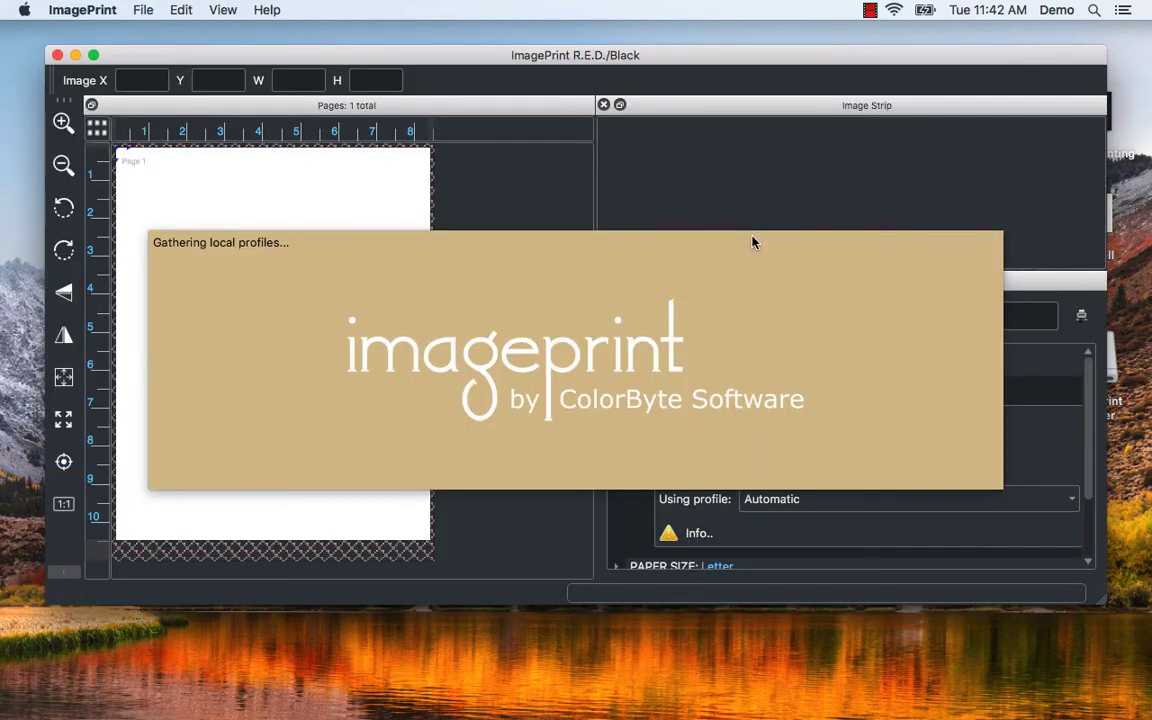